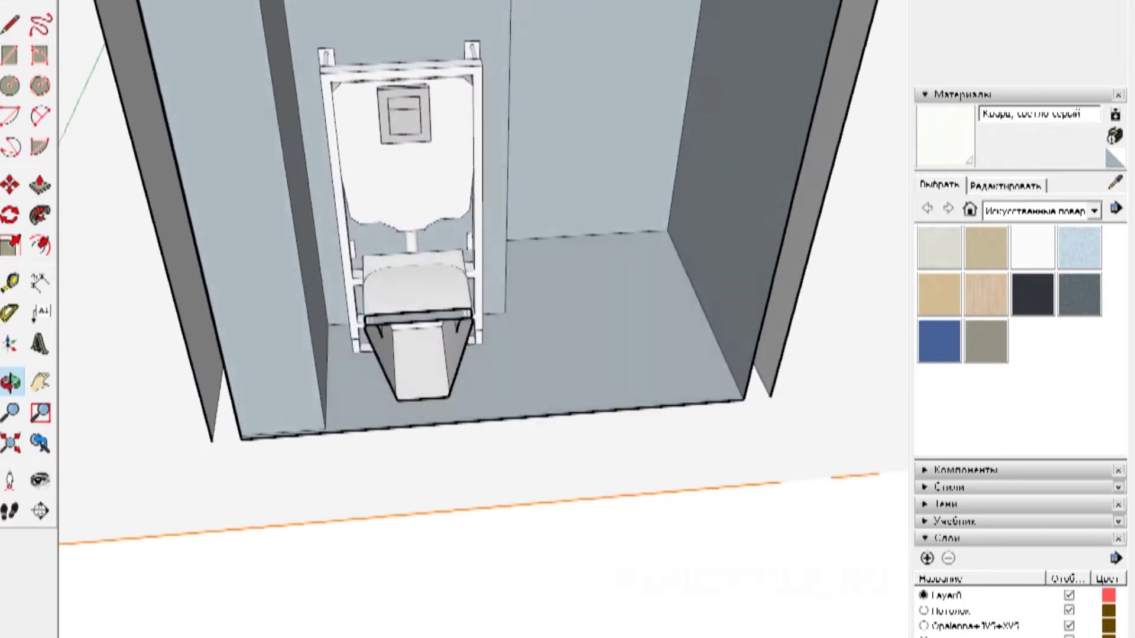
Measure around the toilet's installation frame and box it in, leaving the flush plate exposed.
{"action": "key", "text": "m"}
{"action": "scroll", "coordinate": [449, 331], "scroll_direction": "up", "scroll_amount": 5}
{"action": "middle_click_drag", "start_coordinate": [765, 349], "coordinate": [782, 310]}
{"action": "key", "text": "t"}
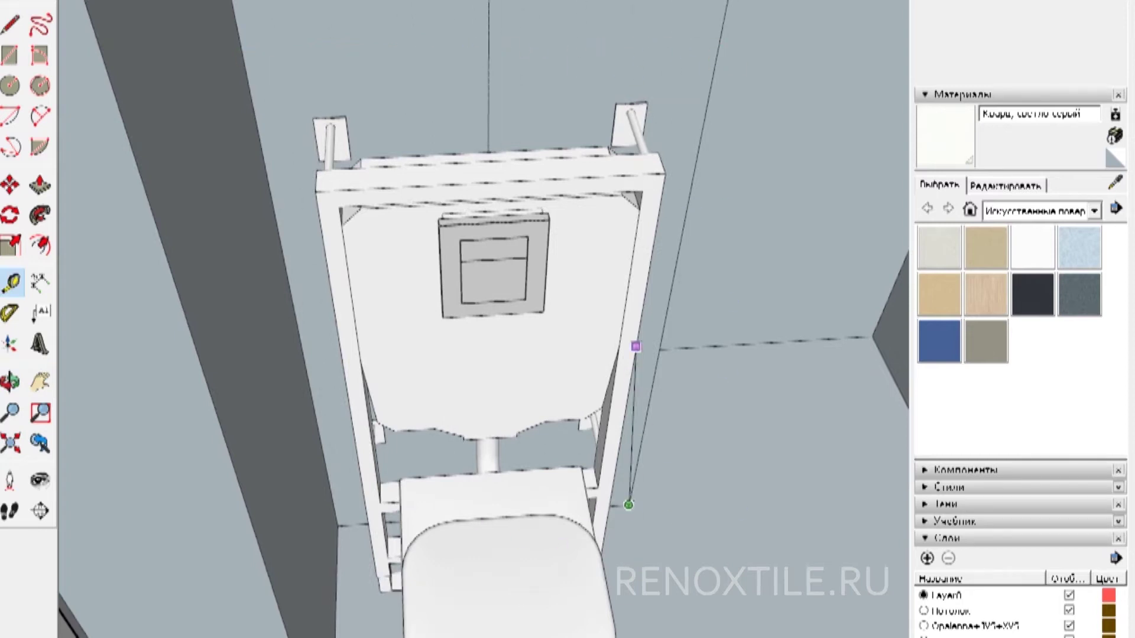
{"action": "scroll", "coordinate": [546, 413], "scroll_direction": "up", "scroll_amount": 3}
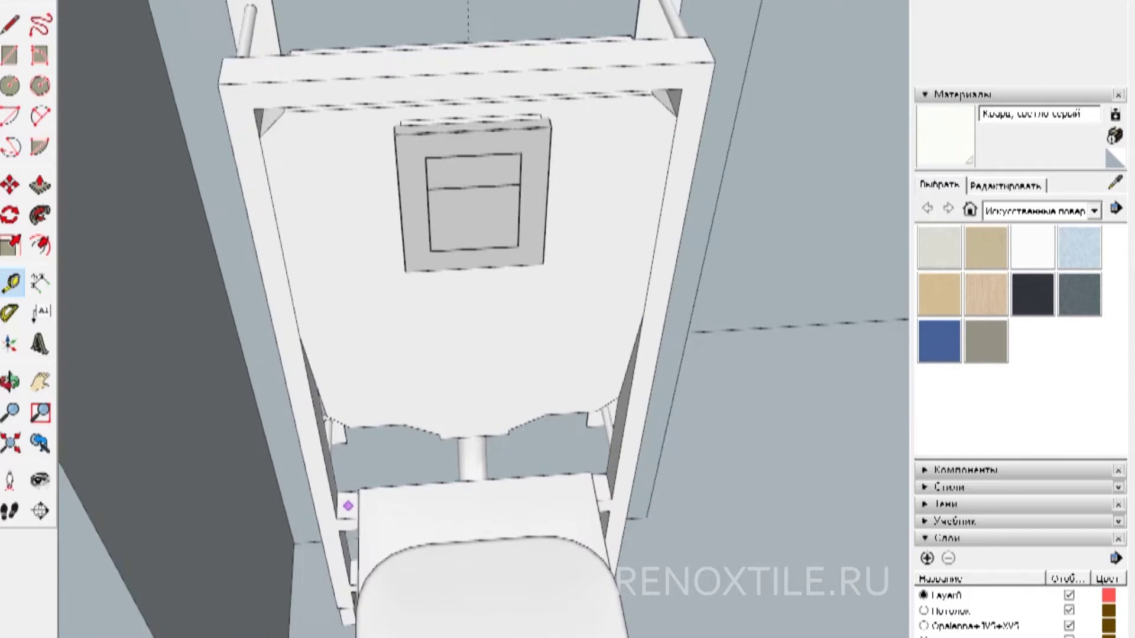
{"action": "middle_click_drag", "start_coordinate": [784, 347], "coordinate": [779, 402]}
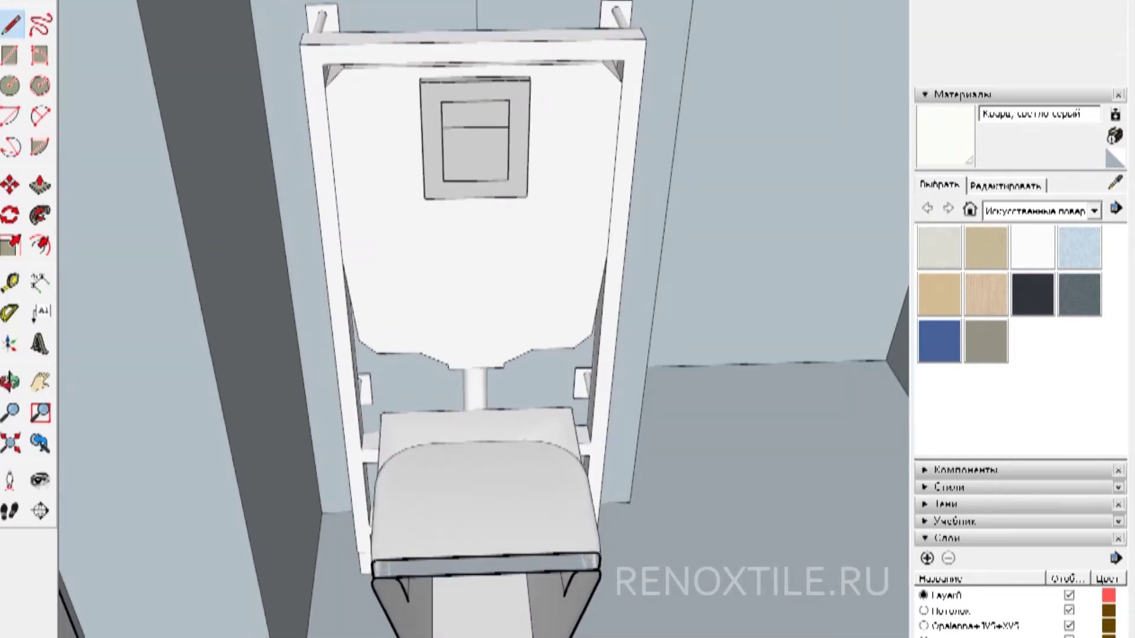
{"action": "middle_click_drag", "start_coordinate": [224, 35], "coordinate": [511, 118]}
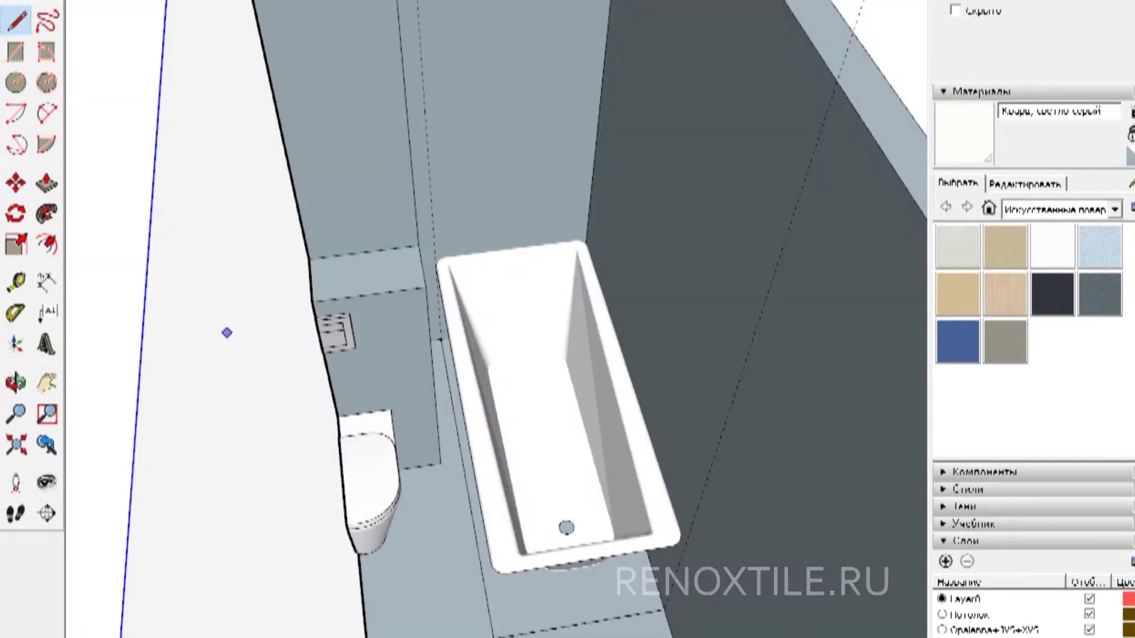
Pull the front face of the toilet box slightly outward with Push/Pull.
{"action": "key", "text": "p"}
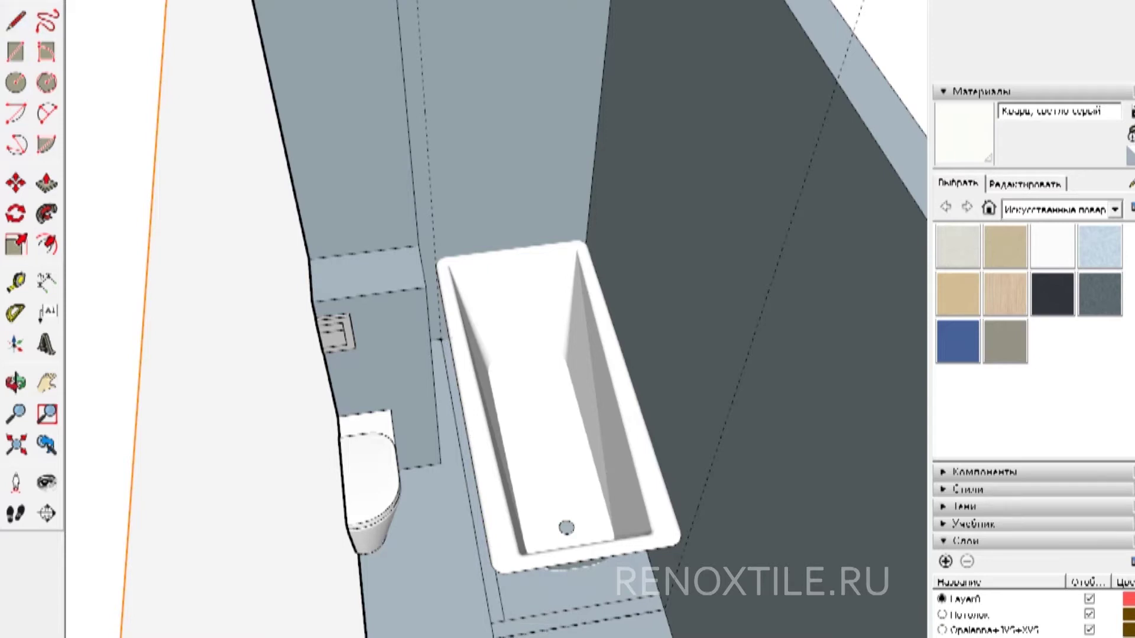
{"action": "scroll", "coordinate": [443, 508], "scroll_direction": "up", "scroll_amount": 6}
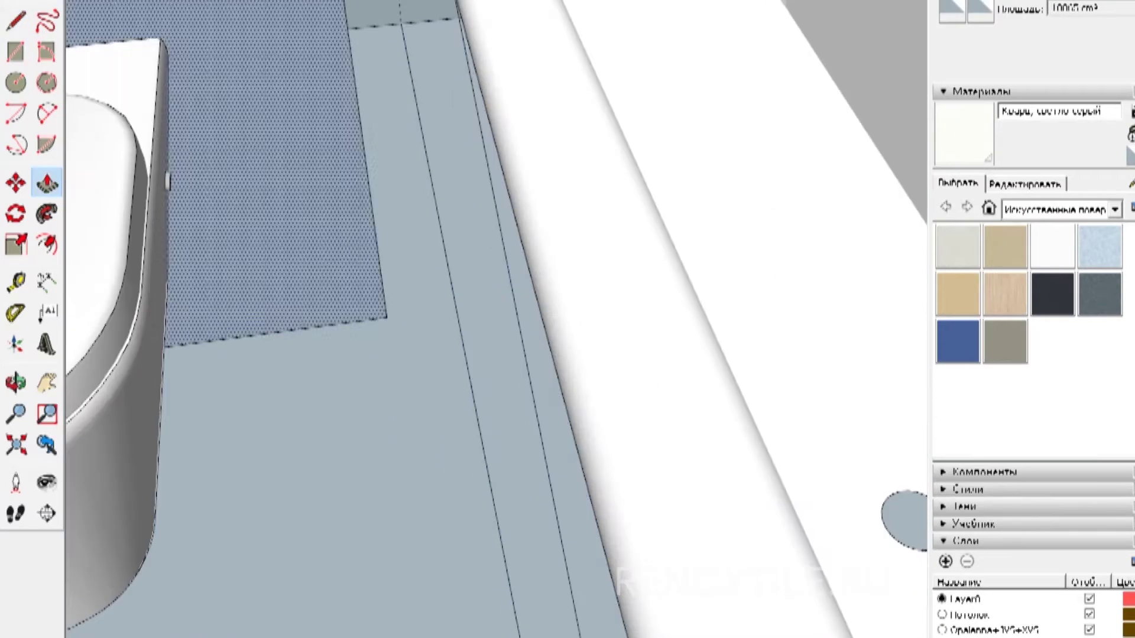
{"action": "scroll", "coordinate": [395, 25], "scroll_direction": "up", "scroll_amount": 2}
Outline the bathtub's footprint on the floor and raise it to the tub rim as an enclosing bath panel.
{"action": "key", "text": "l"}
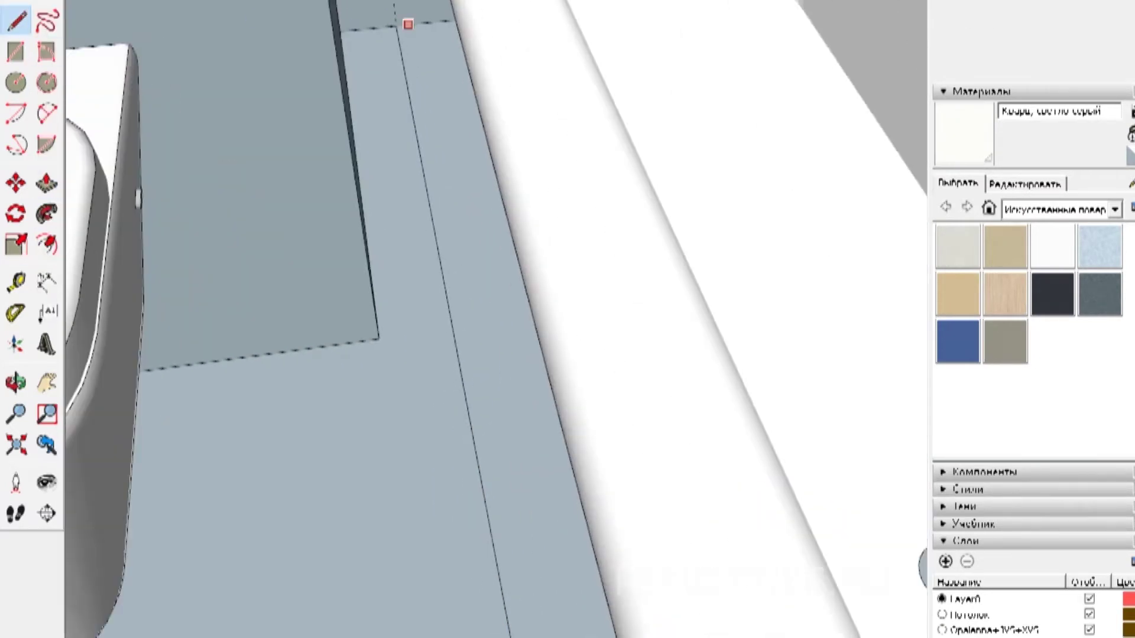
{"action": "scroll", "coordinate": [442, 341], "scroll_direction": "down", "scroll_amount": 6}
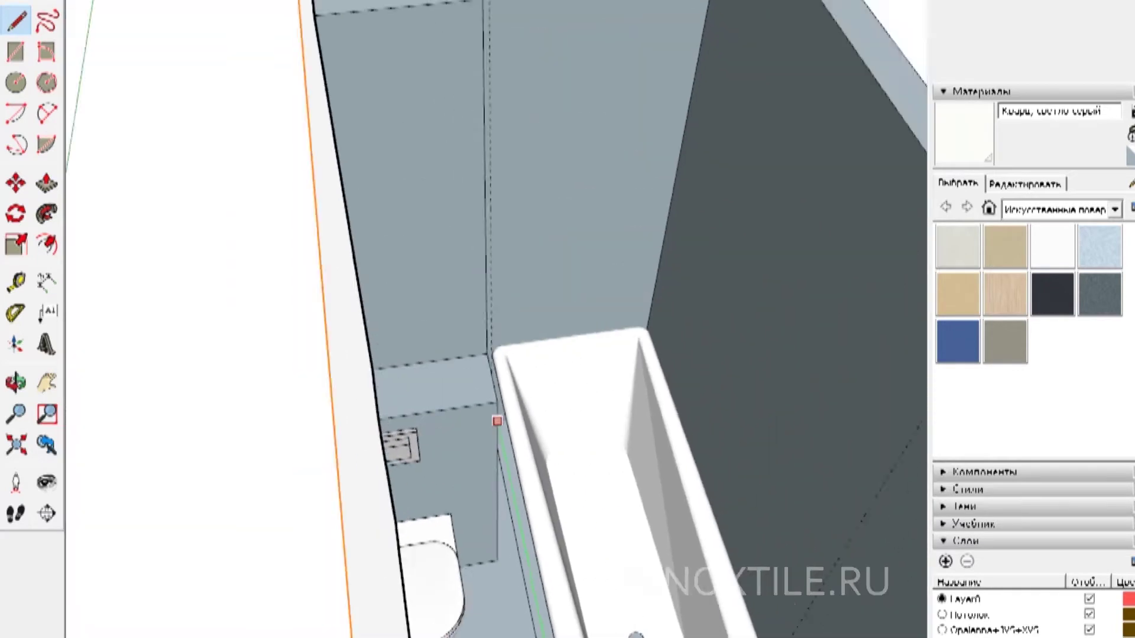
{"action": "middle_click_drag", "start_coordinate": [532, 532], "coordinate": [485, 354], "text": "shift"}
{"action": "middle_click_drag", "start_coordinate": [473, 281], "coordinate": [473, 277], "text": "shift"}
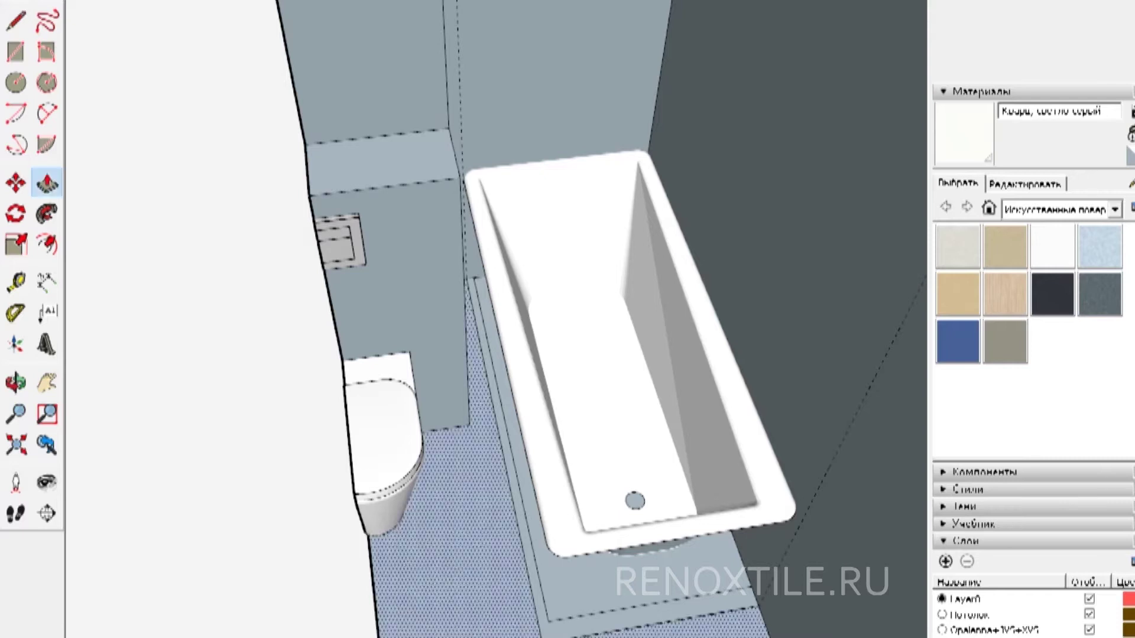
{"action": "left_click", "coordinate": [473, 277]}
{"action": "middle_click_drag", "start_coordinate": [542, 307], "coordinate": [542, 237]}
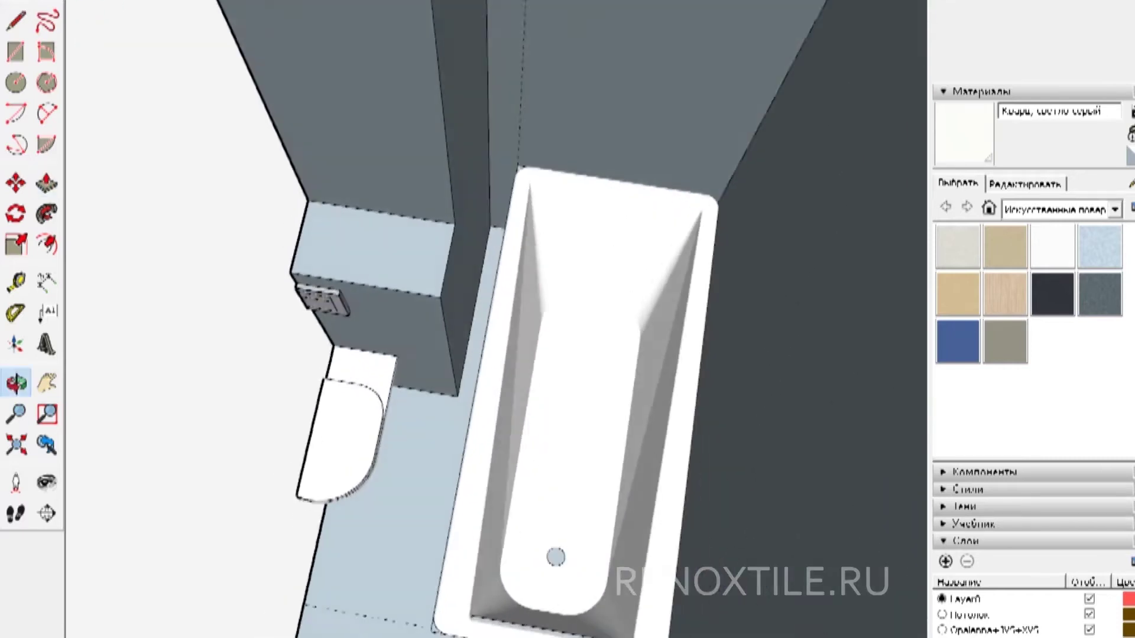
Measure the bath panel's height at the wall corner and the side of the toilet box beside the tub.
{"action": "scroll", "coordinate": [541, 236], "scroll_direction": "up", "scroll_amount": 5}
{"action": "scroll", "coordinate": [542, 227], "scroll_direction": "down", "scroll_amount": 2}
{"action": "key", "text": "t"}
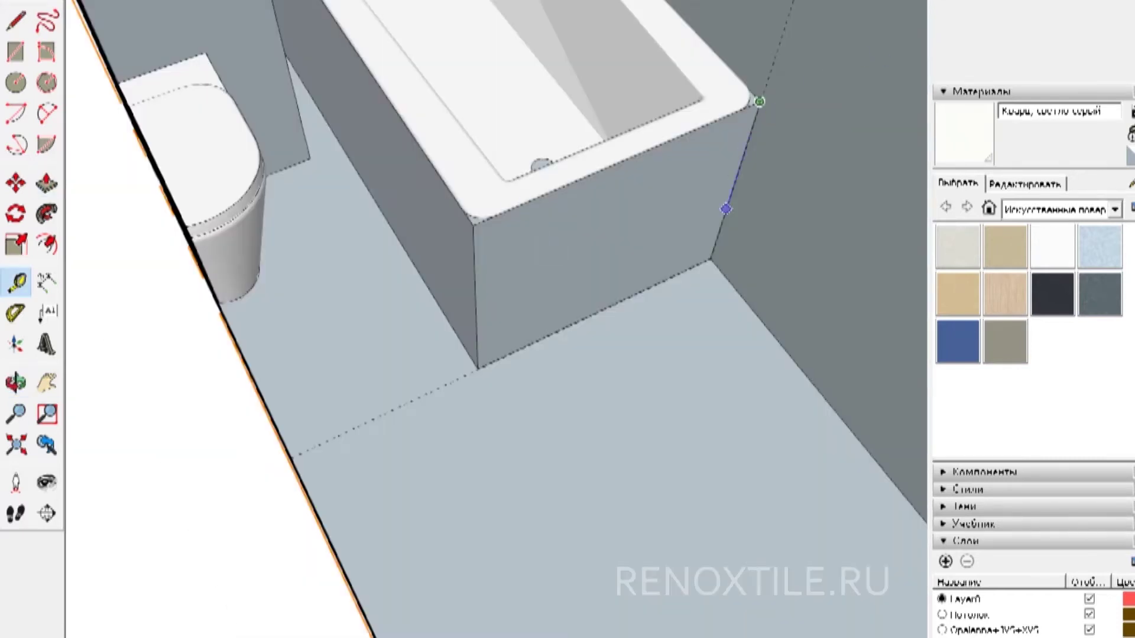
{"action": "middle_click_drag", "start_coordinate": [412, 185], "coordinate": [412, 307]}
{"action": "scroll", "coordinate": [487, 158], "scroll_direction": "up", "scroll_amount": 1}
{"action": "key", "text": "t"}
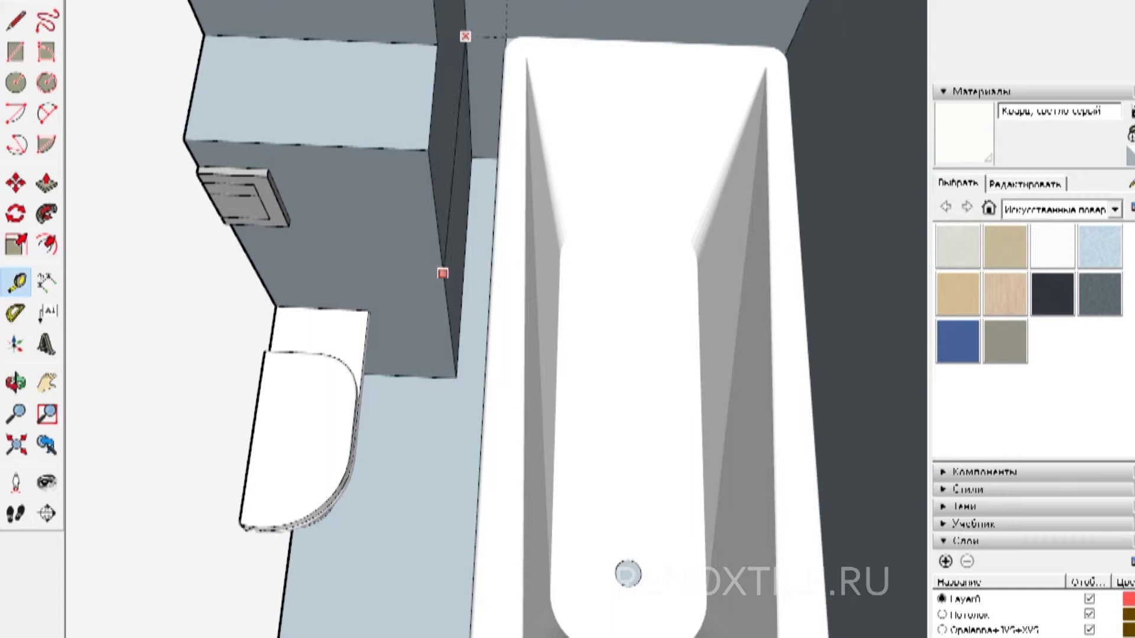
{"action": "middle_click_drag", "start_coordinate": [496, 319], "coordinate": [497, 390]}
{"action": "key", "text": "l"}
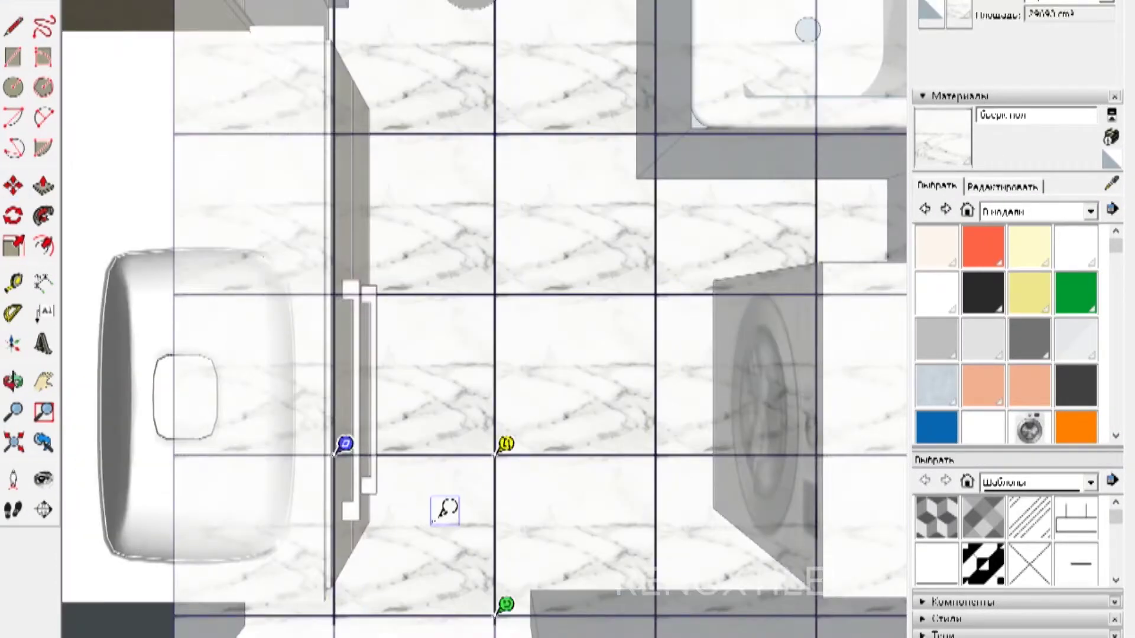
Examine the marble floor tile layout around the vanity, washing machine, toilet and bathtub.
{"action": "scroll", "coordinate": [349, 537], "scroll_direction": "down", "scroll_amount": 3}
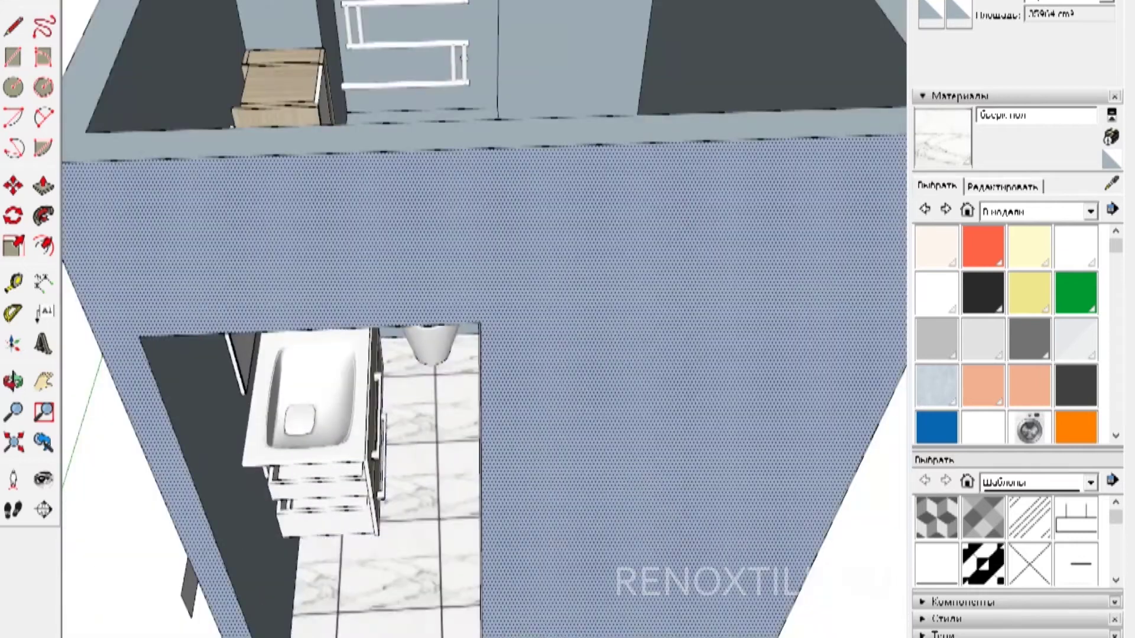
{"action": "middle_click_drag", "start_coordinate": [485, 319], "coordinate": [484, 248]}
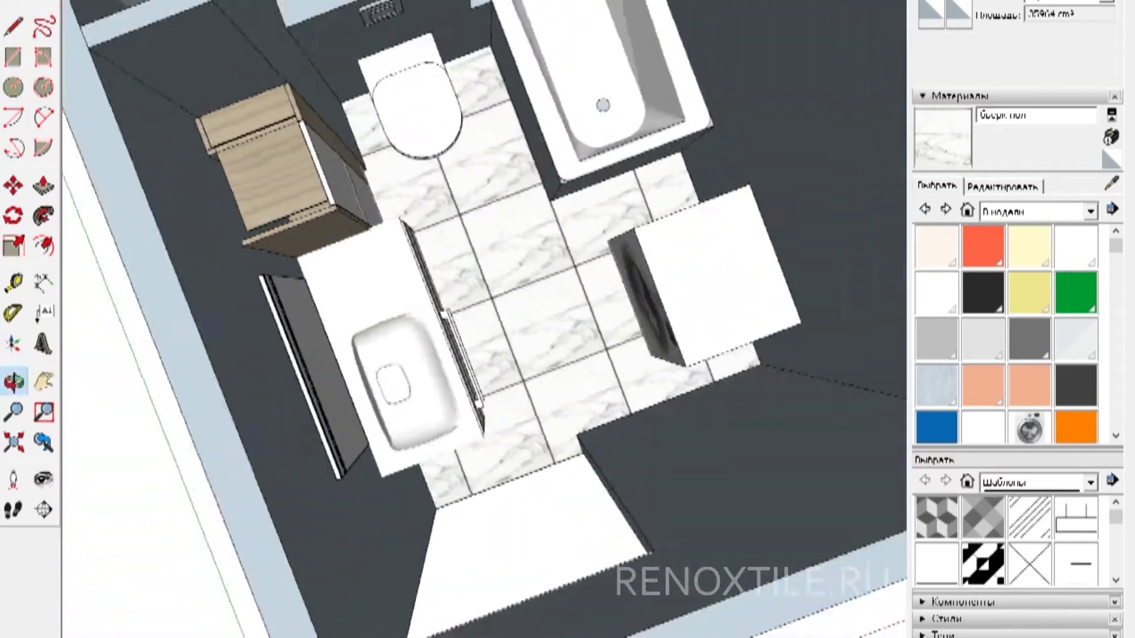
{"action": "middle_click_drag", "start_coordinate": [567, 319], "coordinate": [355, 319]}
{"action": "scroll", "coordinate": [484, 319], "scroll_direction": "down", "scroll_amount": 3}
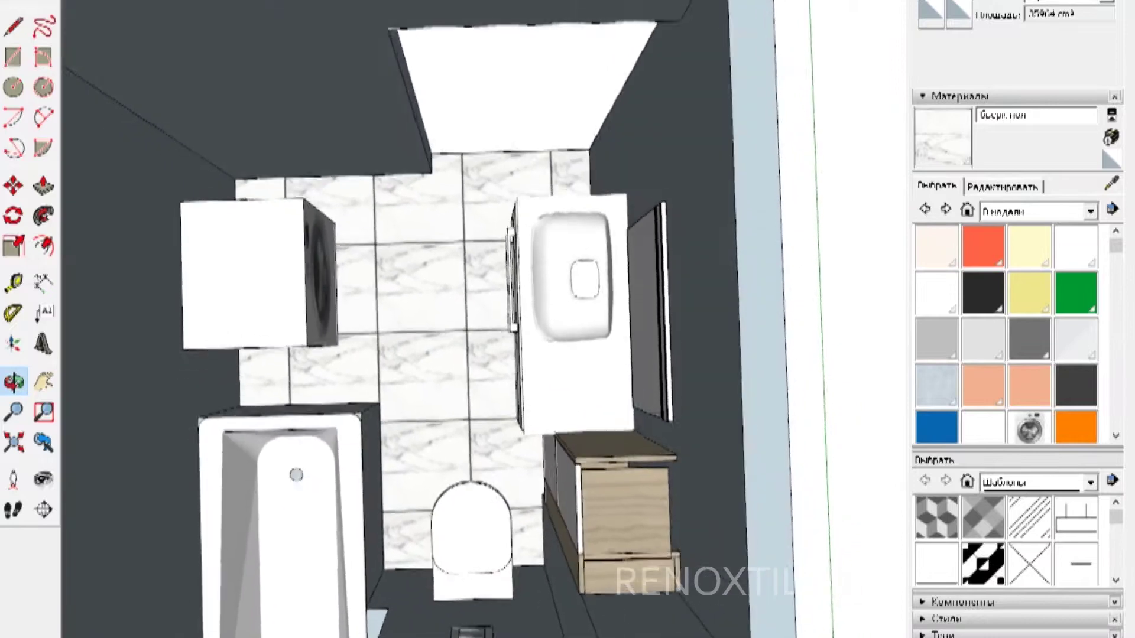
{"action": "middle_click_drag", "start_coordinate": [567, 319], "coordinate": [496, 248]}
{"action": "middle_click_drag", "start_coordinate": [485, 319], "coordinate": [414, 248]}
{"action": "middle_click_drag", "start_coordinate": [484, 319], "coordinate": [408, 467]}
Apply the "бьерк декор" chevron tile to the wall at the end of the bathtub and shift its pattern sideways.
{"action": "scroll", "coordinate": [1007, 334], "scroll_direction": "down", "scroll_amount": 5}
{"action": "left_click", "coordinate": [982, 320]}
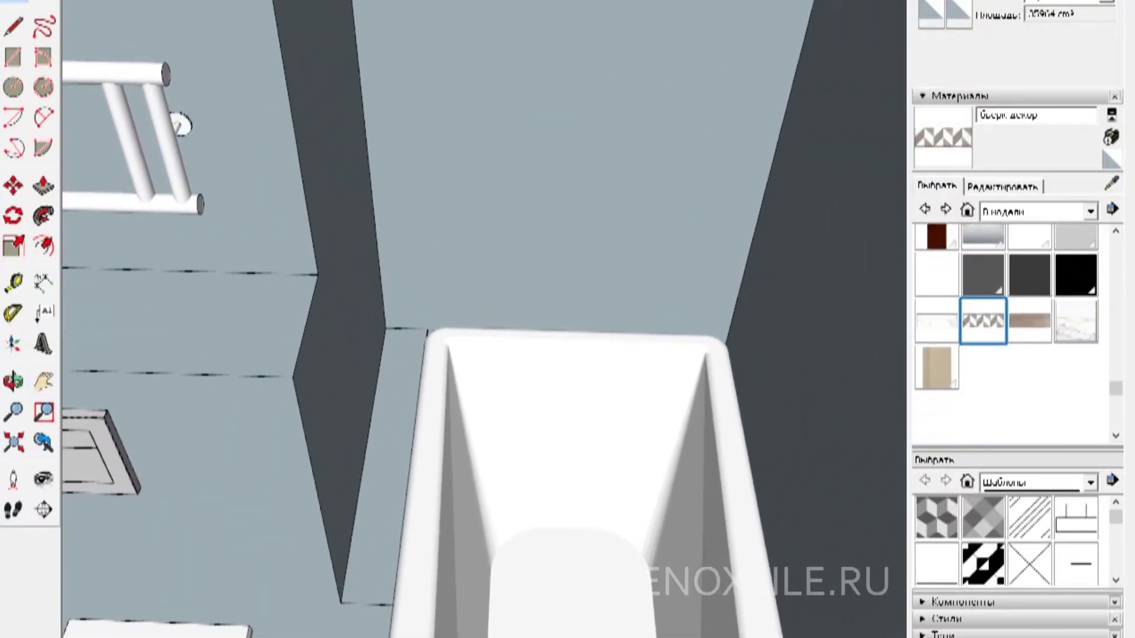
{"action": "right_click", "coordinate": [591, 148]}
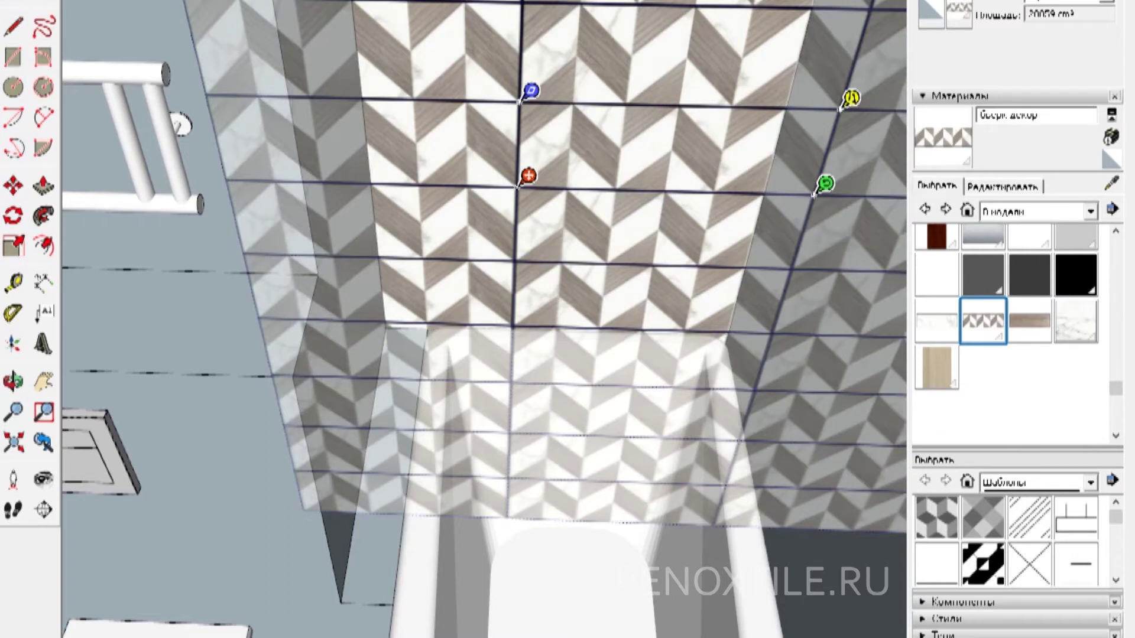
{"action": "left_click_drag", "start_coordinate": [591, 236], "coordinate": [623, 239]}
{"action": "key", "text": "Return"}
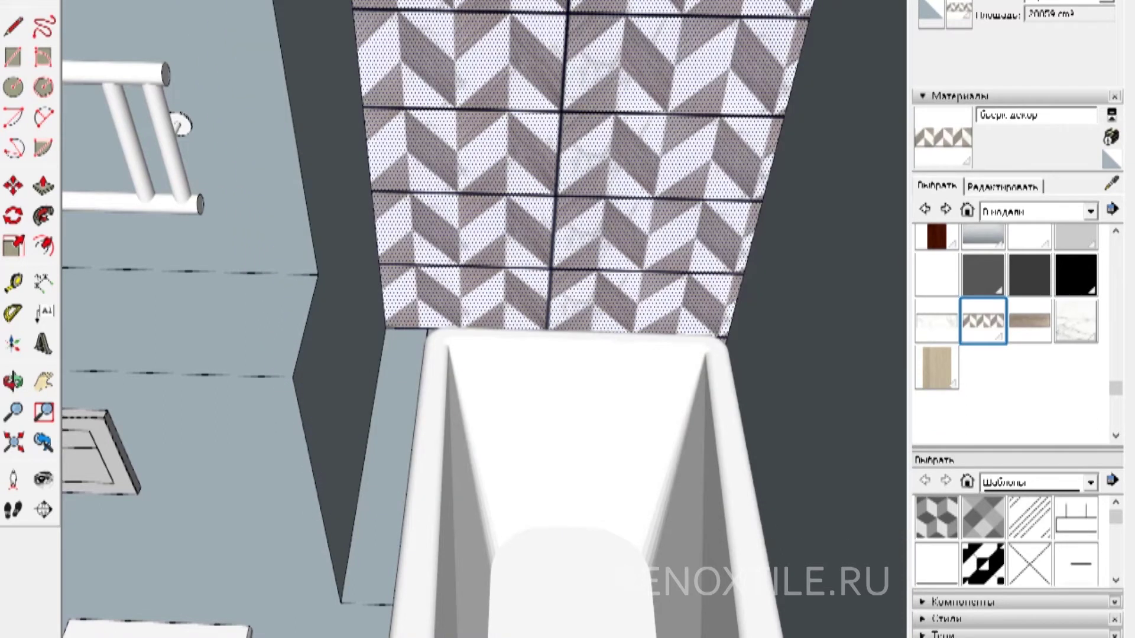
Fine-tune the chevron texture's position so the vertical tile joint sits near the middle of the bathtub end wall.
{"action": "right_click", "coordinate": [570, 178]}
{"action": "left_click_drag", "start_coordinate": [570, 177], "coordinate": [585, 180]}
{"action": "key", "text": "Return"}
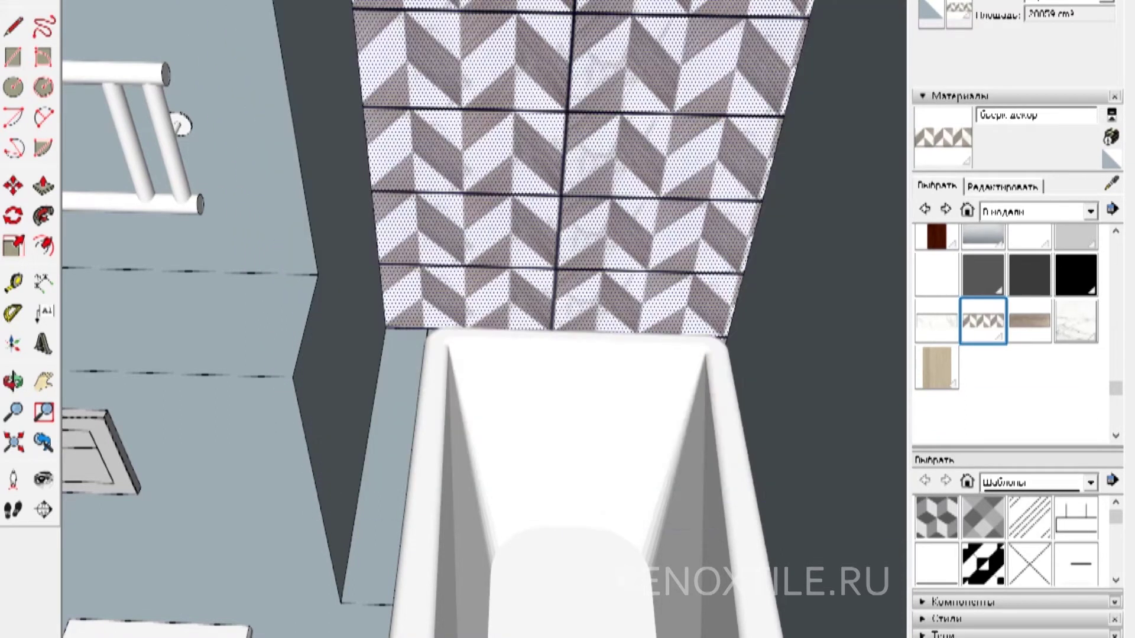
{"action": "right_click", "coordinate": [592, 204]}
{"action": "key", "text": "Return"}
Apply the "бьерк низ" wood tile to the toilet box's side facing the bathtub and adjust the texture position.
{"action": "middle_click_drag", "start_coordinate": [591, 236], "coordinate": [609, 239]}
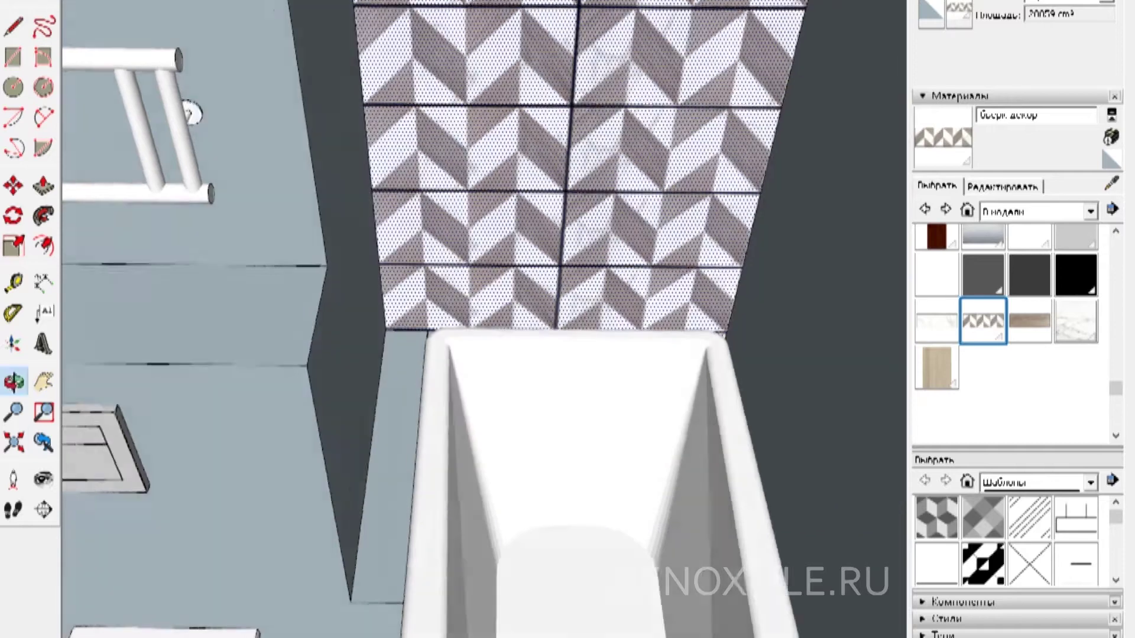
{"action": "scroll", "coordinate": [484, 319], "scroll_direction": "down", "scroll_amount": 10}
{"action": "scroll", "coordinate": [485, 319], "scroll_direction": "up", "scroll_amount": 8}
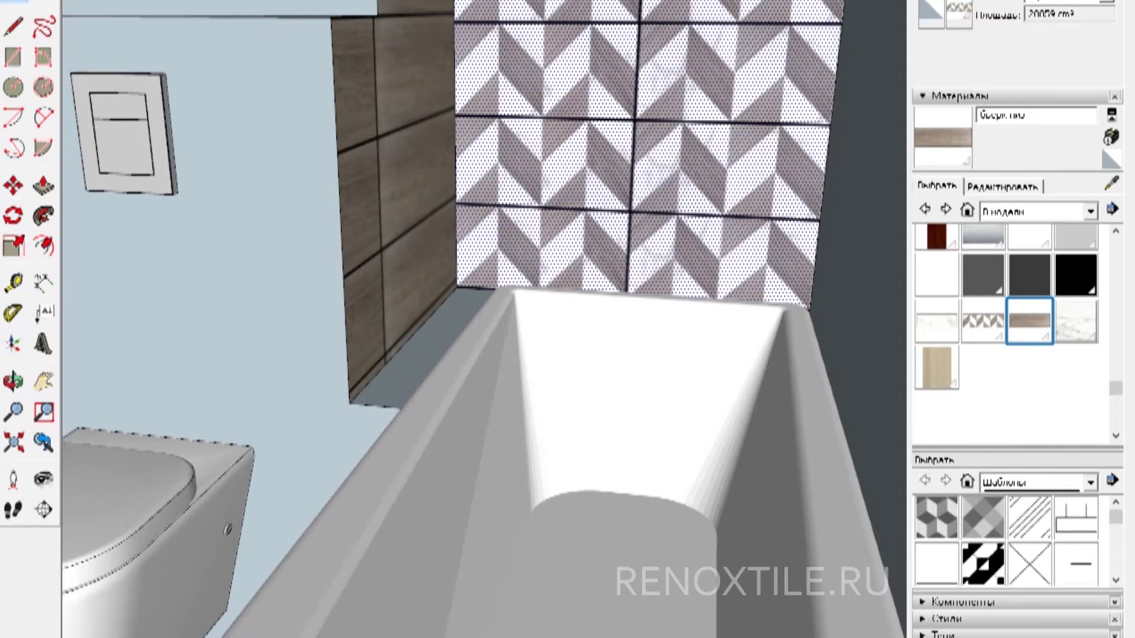
{"action": "scroll", "coordinate": [484, 319], "scroll_direction": "down", "scroll_amount": 5}
{"action": "scroll", "coordinate": [484, 319], "scroll_direction": "up", "scroll_amount": 5}
{"action": "right_click", "coordinate": [425, 284]}
{"action": "mouse_move", "coordinate": [381, 343]}
{"action": "left_mouse_down"}
{"action": "mouse_move", "coordinate": [355, 383]}
{"action": "mouse_move", "coordinate": [374, 377]}
{"action": "mouse_move", "coordinate": [392, 343]}
{"action": "left_mouse_up"}
{"action": "key", "text": "Return"}
Cover the front of the toilet box with the "бьерк низ" wood tile and shift the texture toward the flush plate.
{"action": "mouse_move", "coordinate": [386, 349]}
{"action": "middle_mouse_down"}
{"action": "mouse_move", "coordinate": [449, 254]}
{"action": "mouse_move", "coordinate": [455, 189]}
{"action": "mouse_move", "coordinate": [437, 269]}
{"action": "mouse_move", "coordinate": [455, 236]}
{"action": "middle_mouse_up"}
{"action": "left_click", "coordinate": [195, 354]}
{"action": "right_click", "coordinate": [324, 418]}
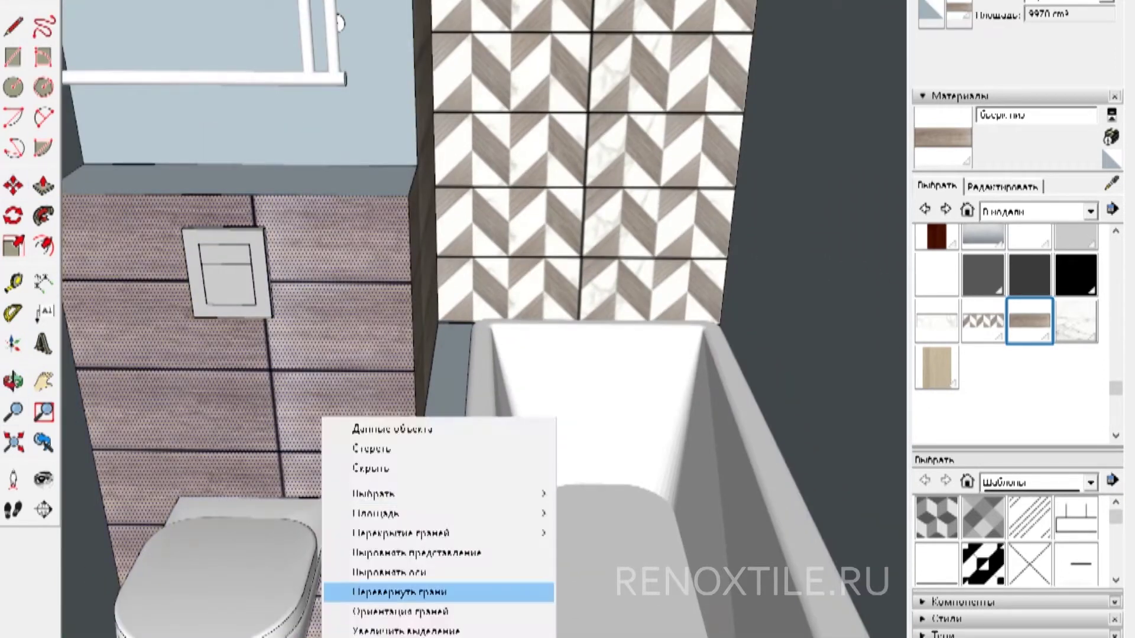
{"action": "left_click", "coordinate": [590, 593]}
{"action": "left_click_drag", "start_coordinate": [354, 414], "coordinate": [328, 387]}
{"action": "key", "text": "Return"}
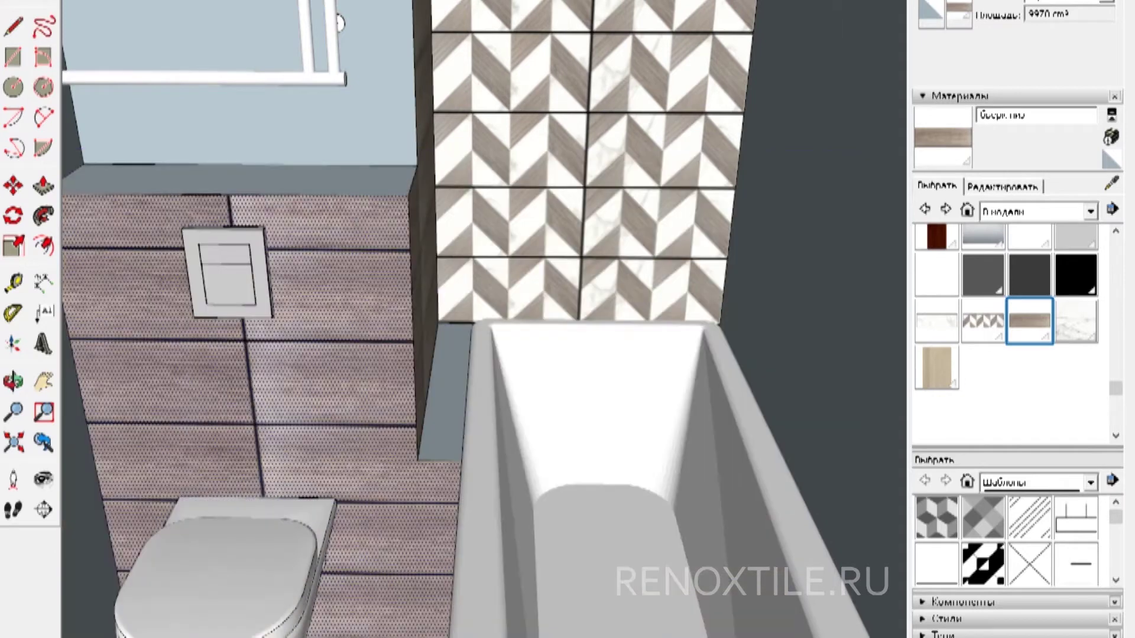
Fine-tune the wood tile texture on the toilet box's front so the vertical joint lines up with the toilet.
{"action": "scroll", "coordinate": [484, 319], "scroll_direction": "down", "scroll_amount": 10}
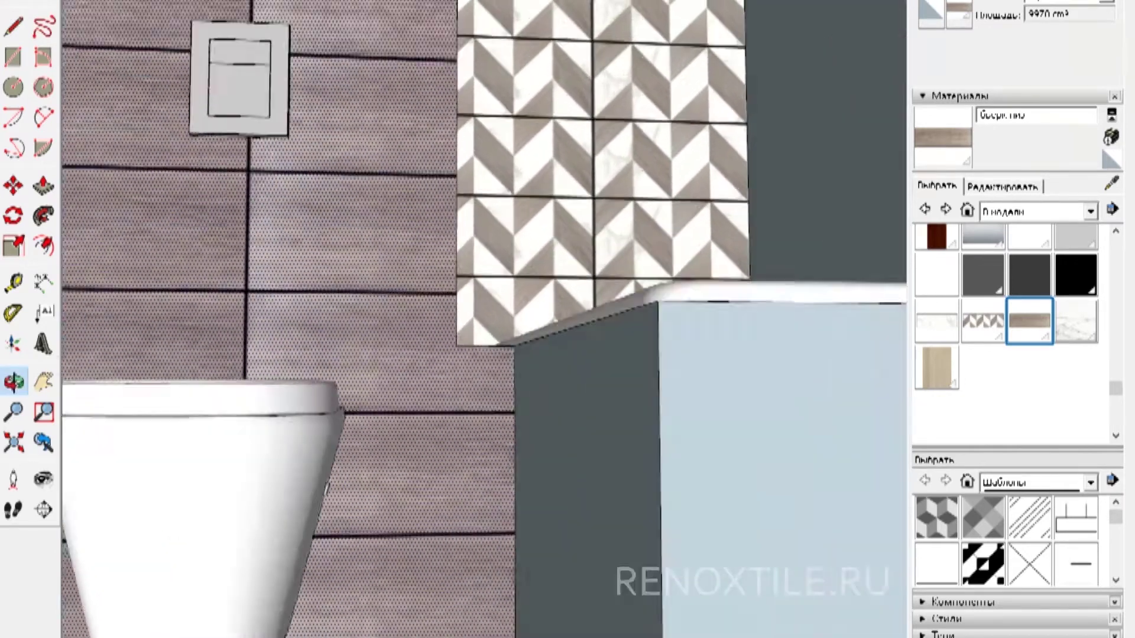
{"action": "scroll", "coordinate": [485, 319], "scroll_direction": "down", "scroll_amount": 5}
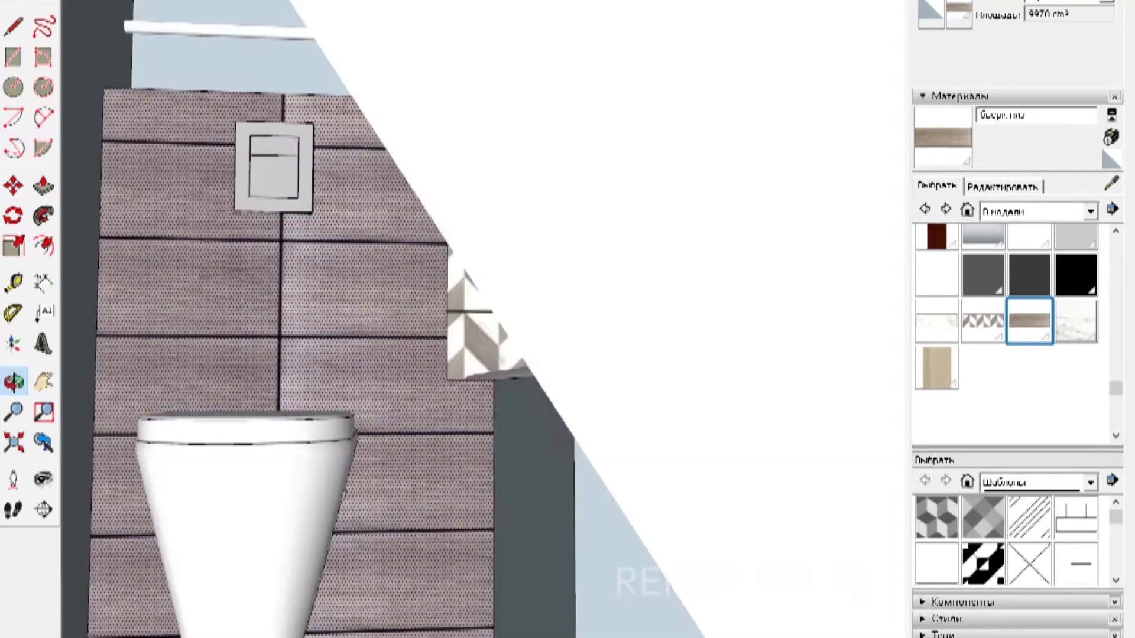
{"action": "middle_click_drag", "start_coordinate": [484, 319], "coordinate": [484, 355], "text": "shift"}
{"action": "left_click_drag", "start_coordinate": [485, 354], "coordinate": [484, 254]}
{"action": "right_click", "coordinate": [493, 127]}
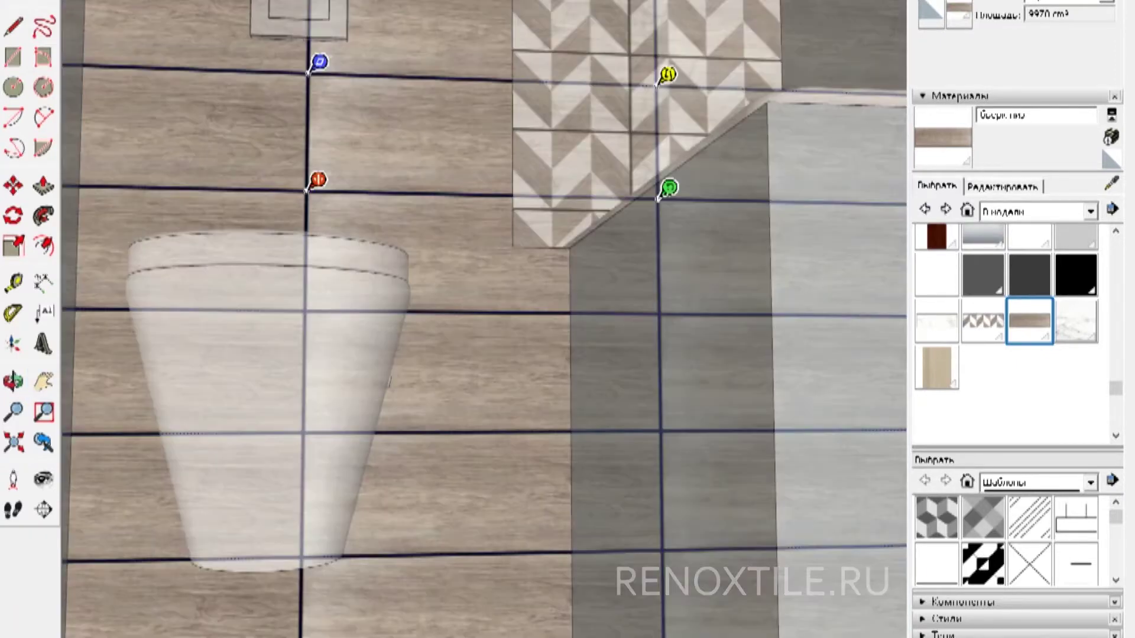
{"action": "left_click_drag", "start_coordinate": [307, 189], "coordinate": [304, 189]}
{"action": "key", "text": "Return"}
Adjust the height of the toilet box's top ledge with Push/Pull.
{"action": "middle_click_drag", "start_coordinate": [484, 319], "coordinate": [449, 425]}
{"action": "key", "text": "p"}
{"action": "left_click", "coordinate": [271, 79]}
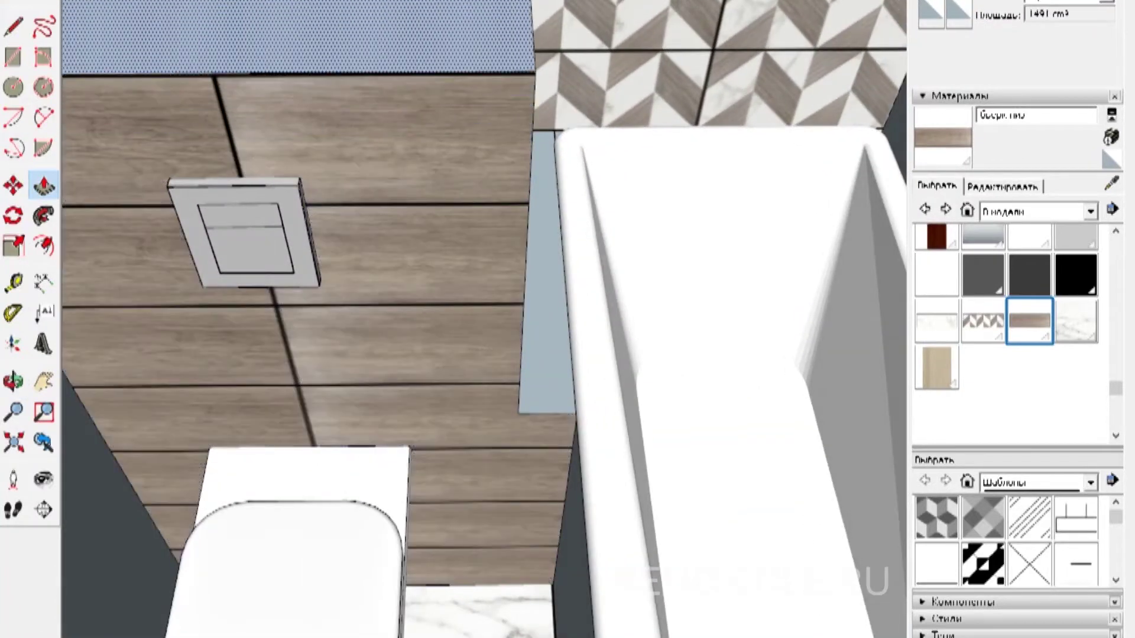
Apply the "бьерк низ" wood tile to the toilet box's top ledge and align its vertical joint with the front face.
{"action": "right_click", "coordinate": [177, 71]}
{"action": "key", "text": "Escape"}
{"action": "scroll", "coordinate": [484, 319], "scroll_direction": "down", "scroll_amount": 4}
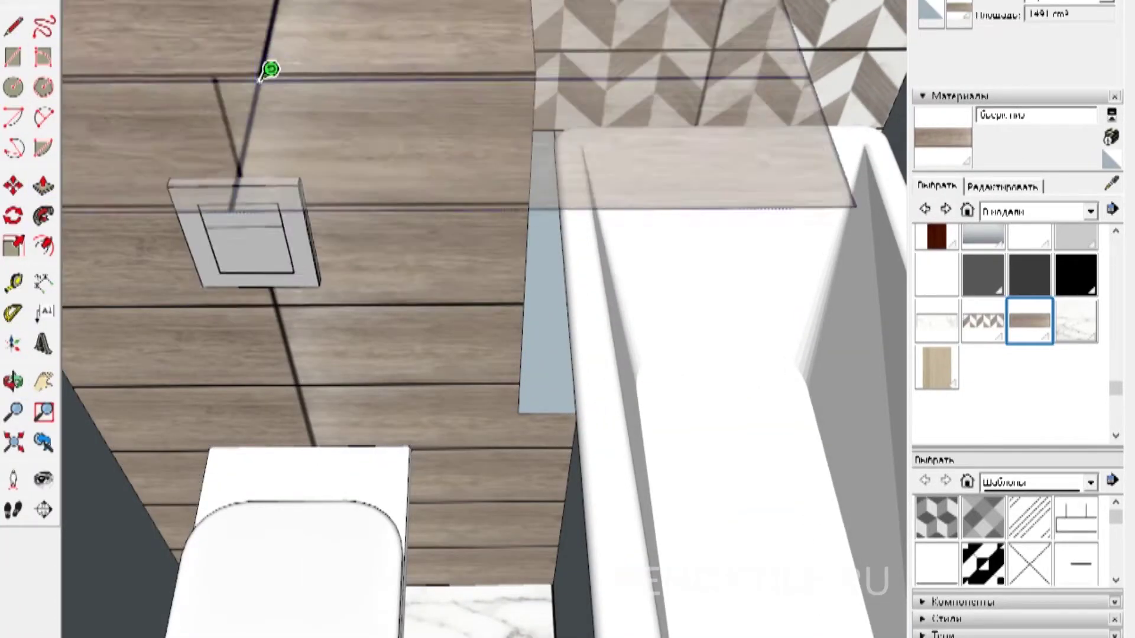
{"action": "middle_click_drag", "start_coordinate": [484, 319], "coordinate": [531, 319], "text": "shift"}
{"action": "left_click_drag", "start_coordinate": [413, 319], "coordinate": [494, 319]}
{"action": "right_click", "coordinate": [178, 71]}
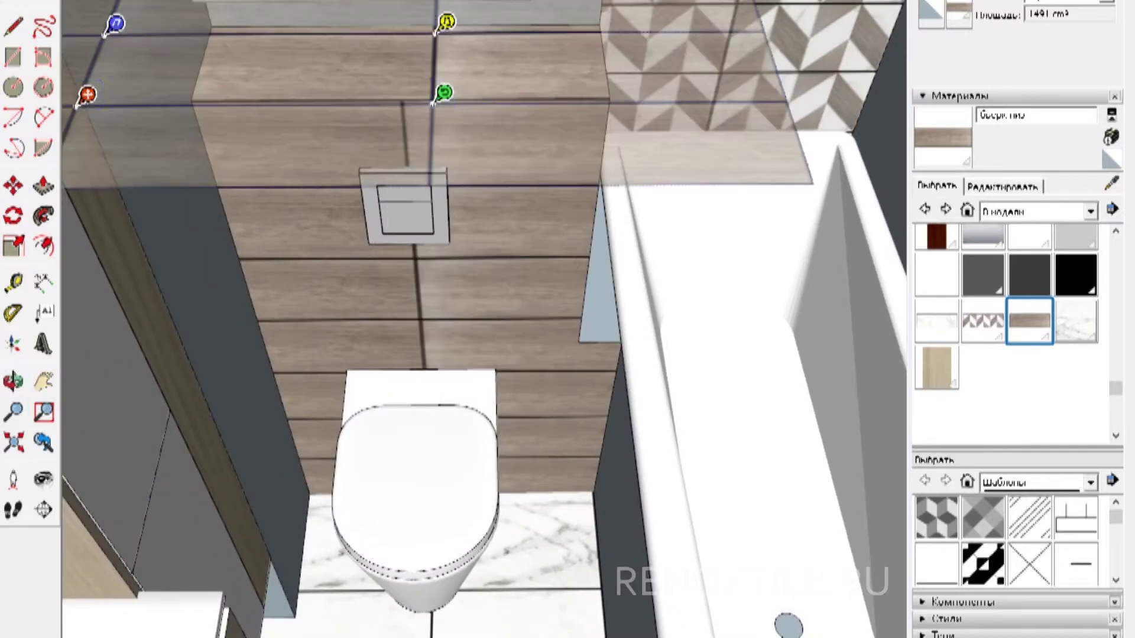
{"action": "scroll", "coordinate": [532, 237], "scroll_direction": "up", "scroll_amount": 3}
{"action": "left_click_drag", "start_coordinate": [168, 106], "coordinate": [569, 98]}
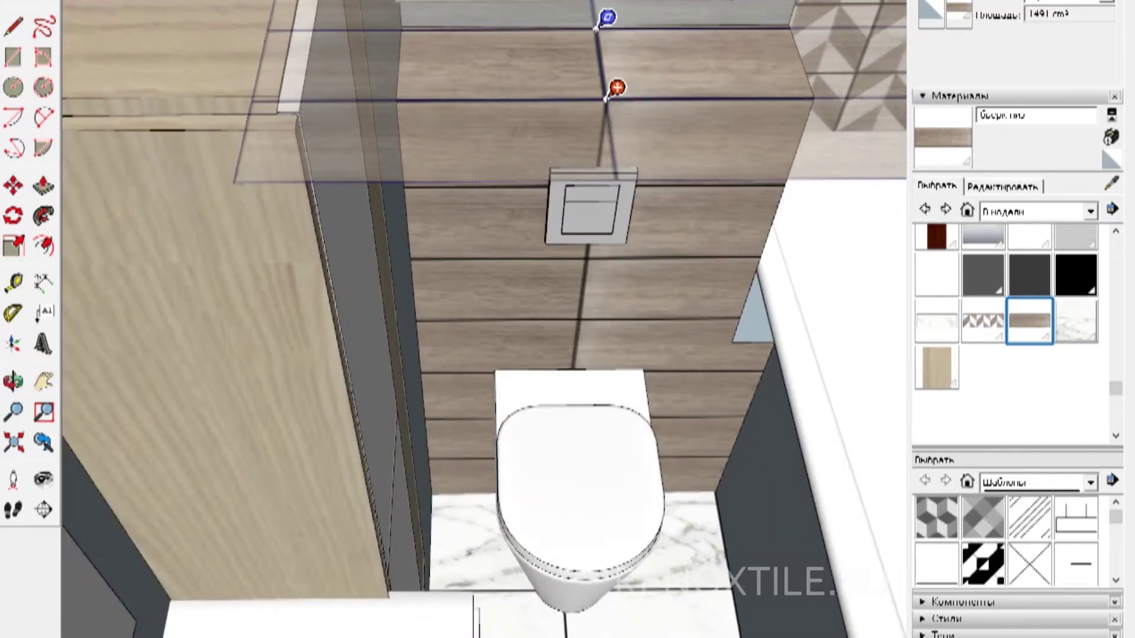
{"action": "key", "text": "Return"}
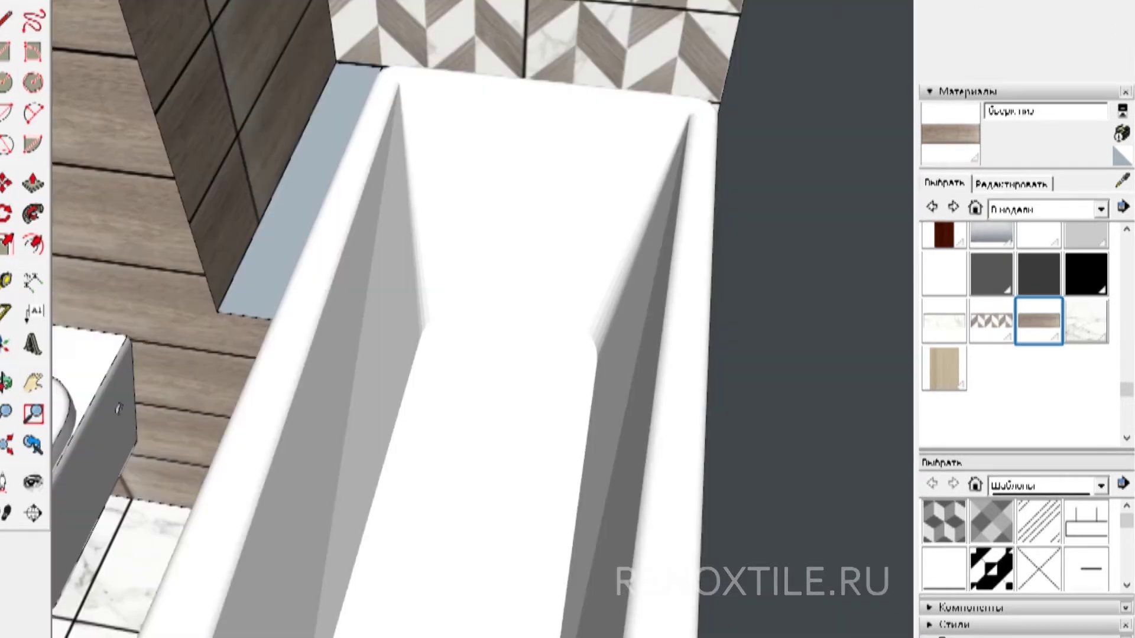
Reposition the wood tile texture on the toilet box's side so its joints match the front face.
{"action": "right_click", "coordinate": [195, 229]}
{"action": "left_click", "coordinate": [378, 417]}
{"action": "left_click_drag", "start_coordinate": [268, 213], "coordinate": [251, 155]}
{"action": "key", "text": "Return"}
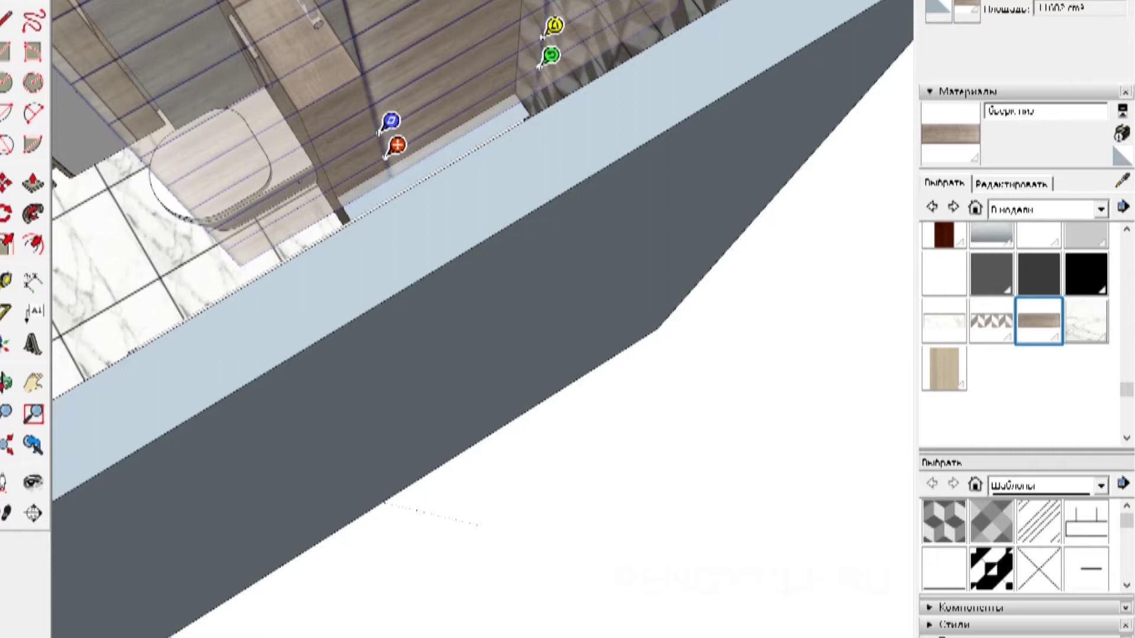
{"action": "key", "text": "Return"}
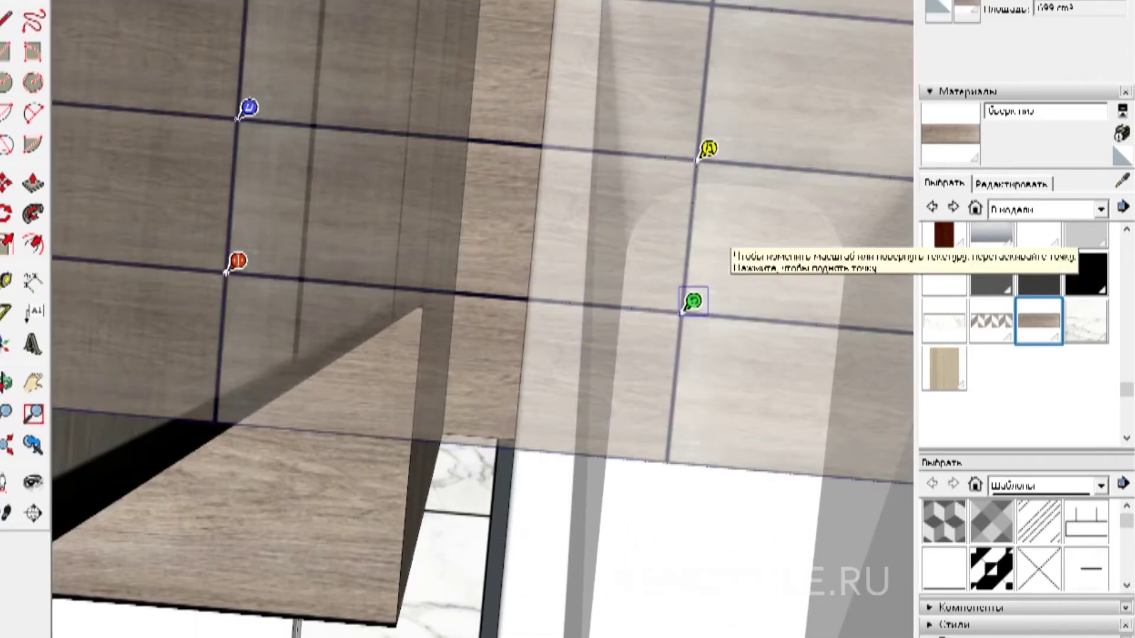
Rotate the wood tile texture on the narrow wall strip beside the wooden cabinet.
{"action": "left_click_drag", "start_coordinate": [693, 302], "coordinate": [682, 588]}
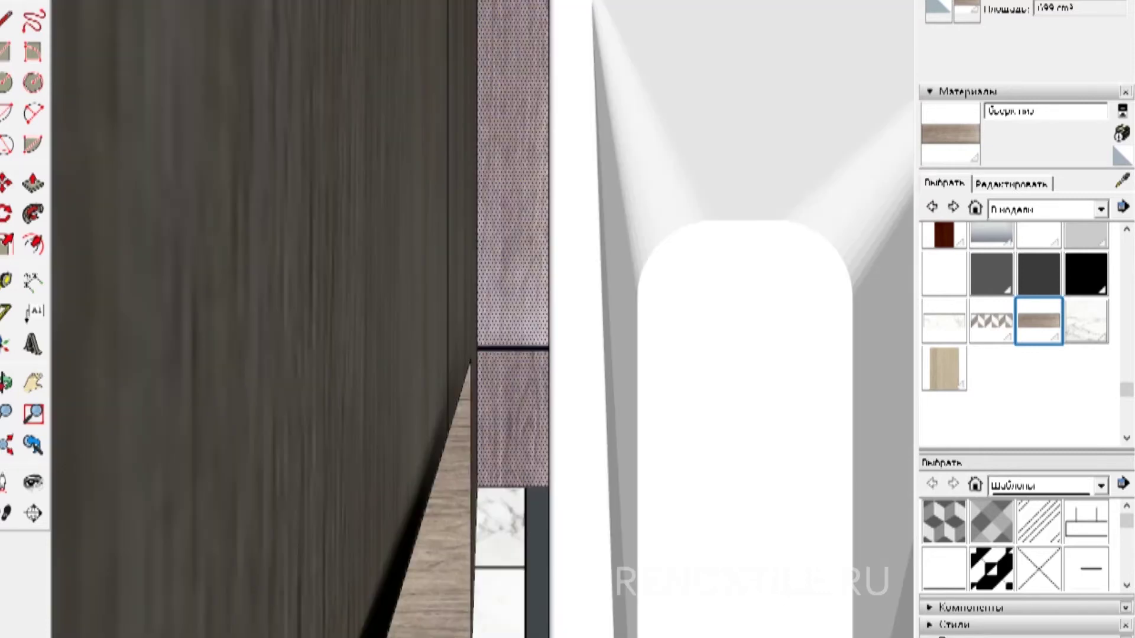
Reposition the wood tile texture on the narrow strip so its joint meets the lower edge, and undo the wood fill on the bathtub.
{"action": "right_click", "coordinate": [518, 223]}
{"action": "left_click", "coordinate": [786, 471]}
{"action": "left_click_drag", "start_coordinate": [355, 236], "coordinate": [354, 374]}
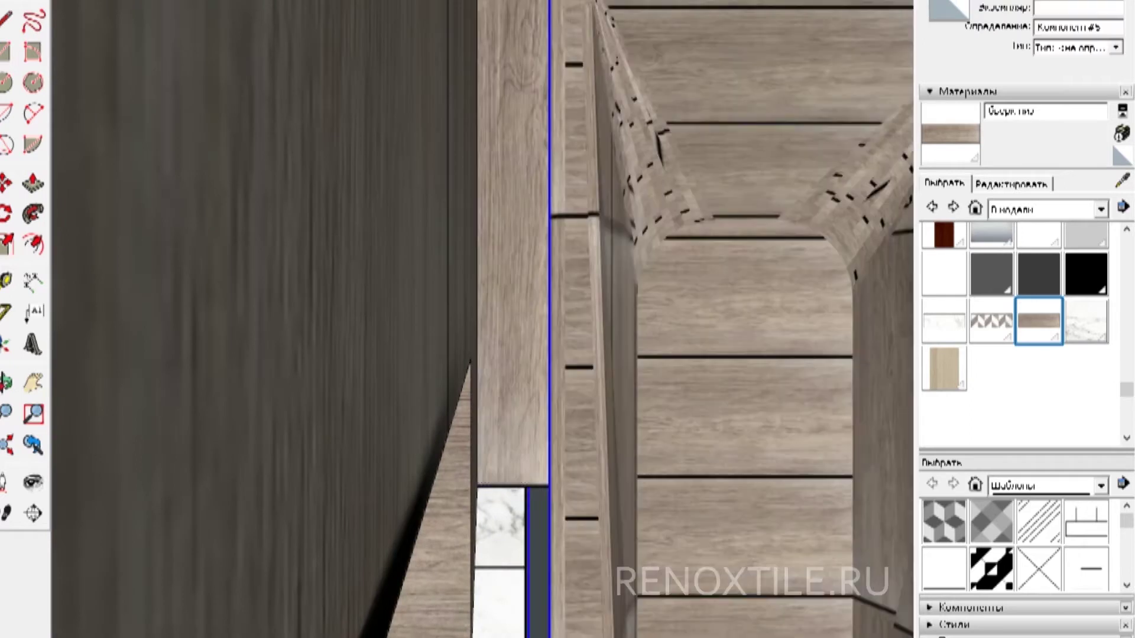
{"action": "key", "text": "ctrl+z"}
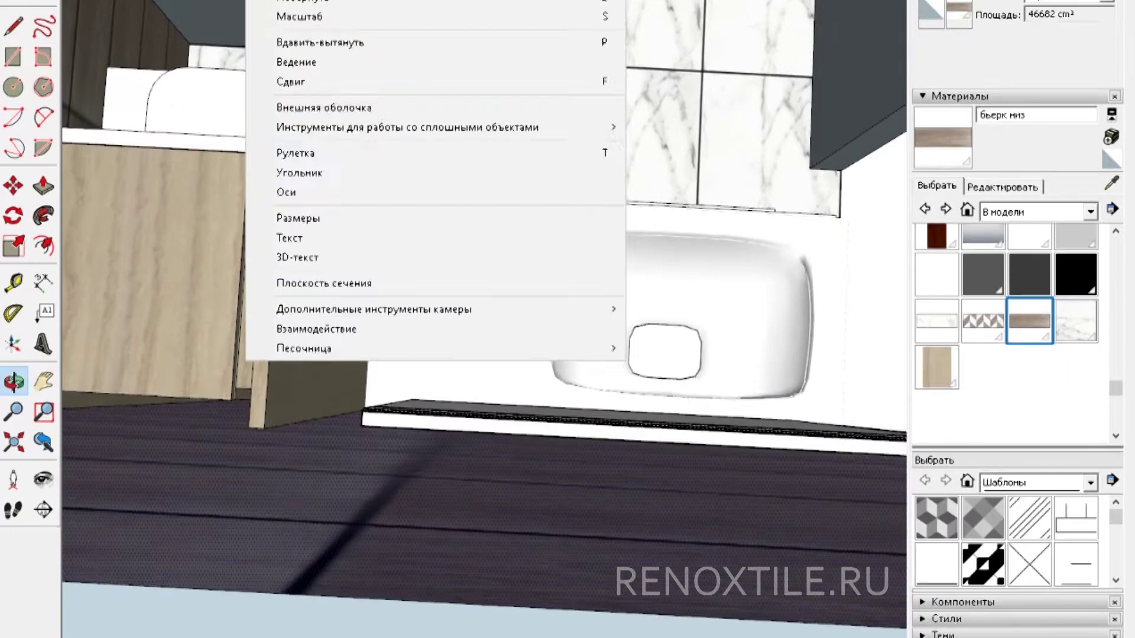
Place a vertical section plane through the room so the cut exposes the bathtub and washing machine.
{"action": "left_click", "coordinate": [293, 374]}
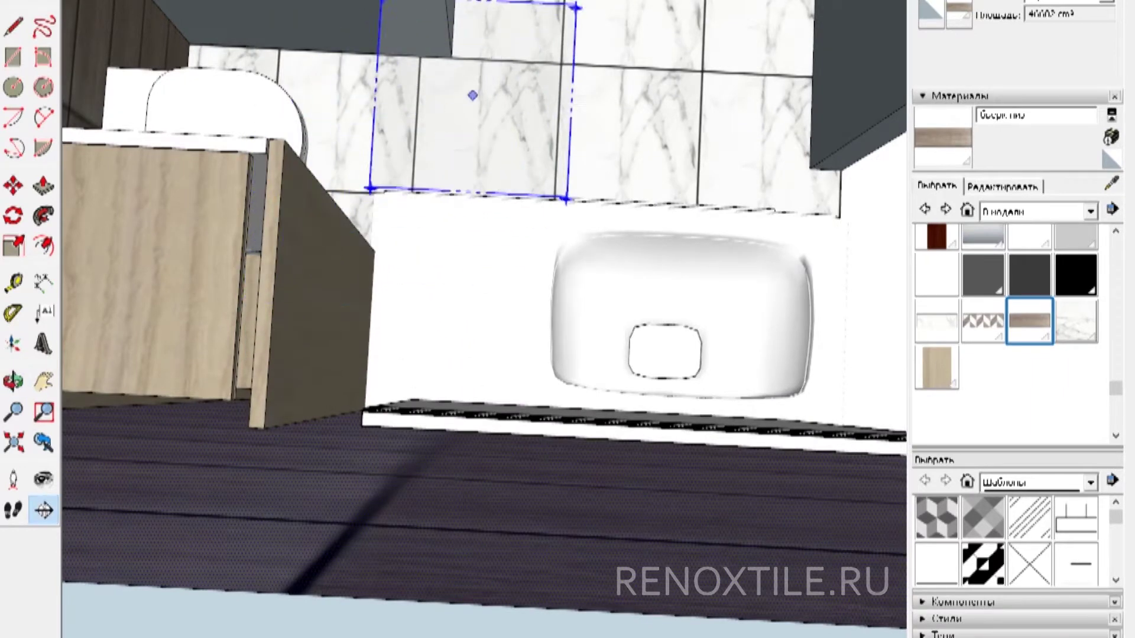
{"action": "scroll", "coordinate": [591, 52], "scroll_direction": "down", "scroll_amount": 10}
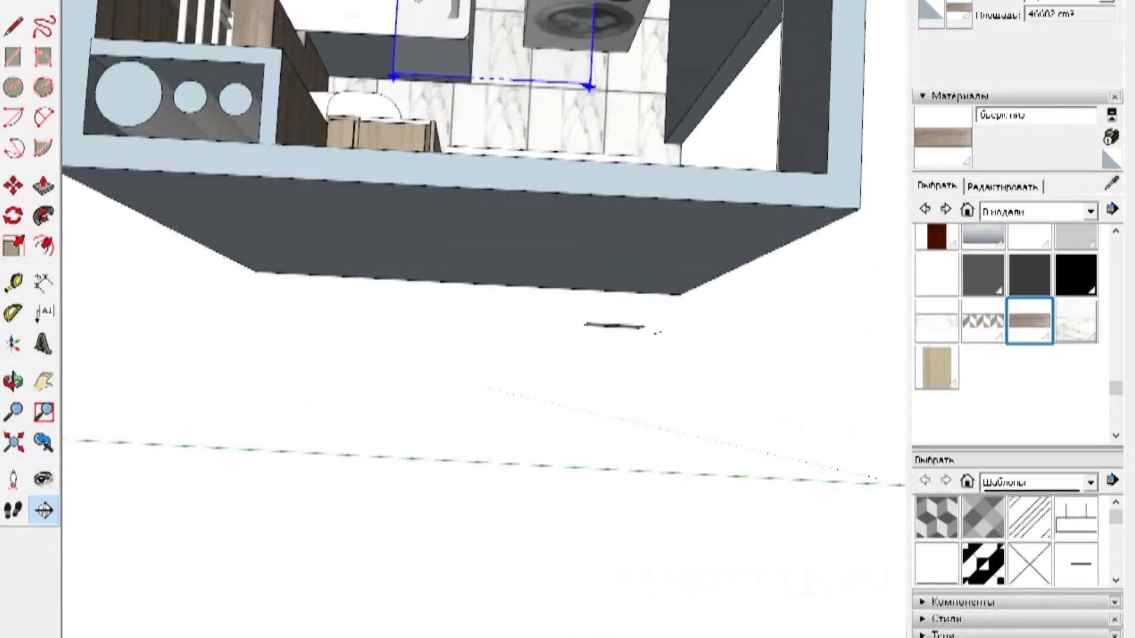
{"action": "scroll", "coordinate": [493, 36], "scroll_direction": "up", "scroll_amount": 3}
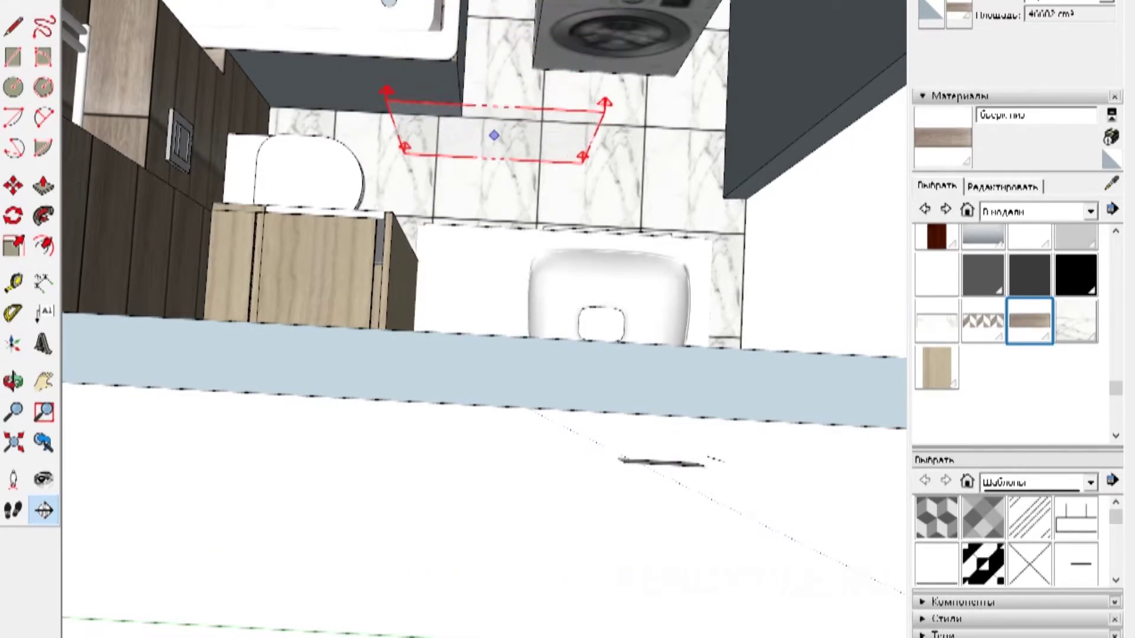
{"action": "left_click", "coordinate": [493, 129]}
{"action": "middle_click_drag", "start_coordinate": [494, 130], "coordinate": [512, 212]}
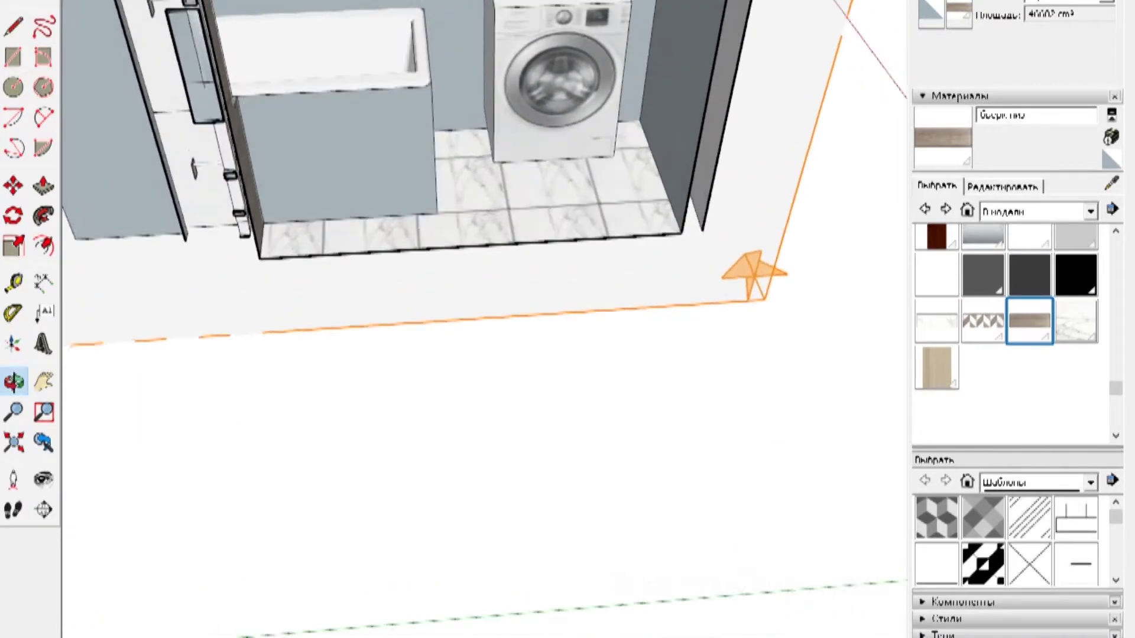
Apply the "бьерк верх" marble tile to the bathtub box's front face and shift the texture to move its vertical joint.
{"action": "scroll", "coordinate": [355, 118], "scroll_direction": "up", "scroll_amount": 4}
{"action": "middle_click_drag", "start_coordinate": [485, 295], "coordinate": [470, 288]}
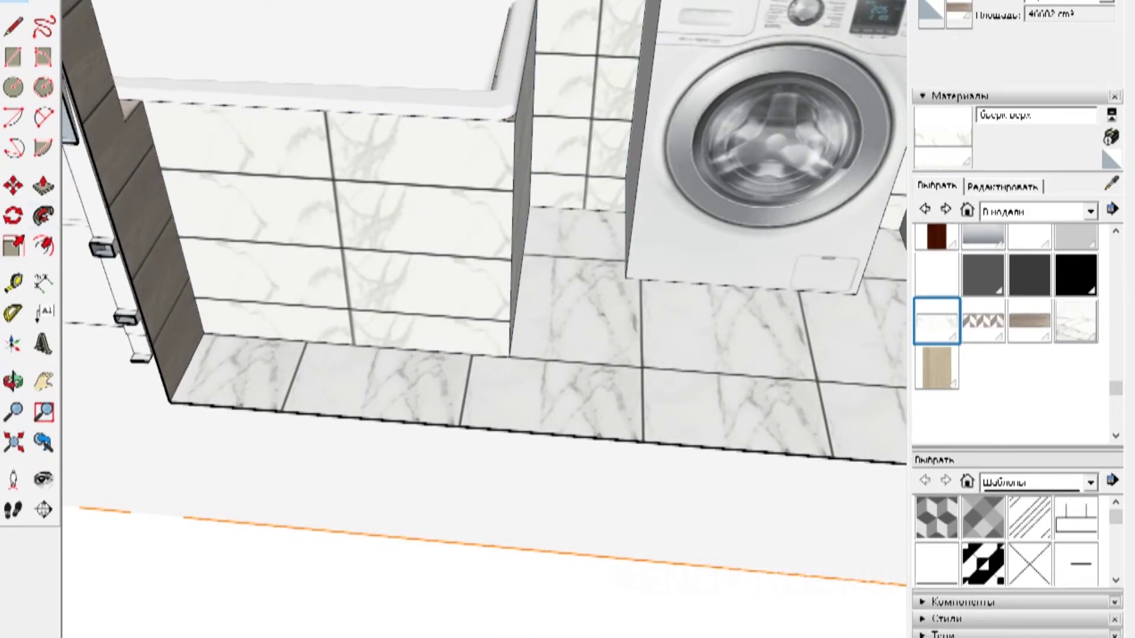
{"action": "right_click", "coordinate": [267, 148]}
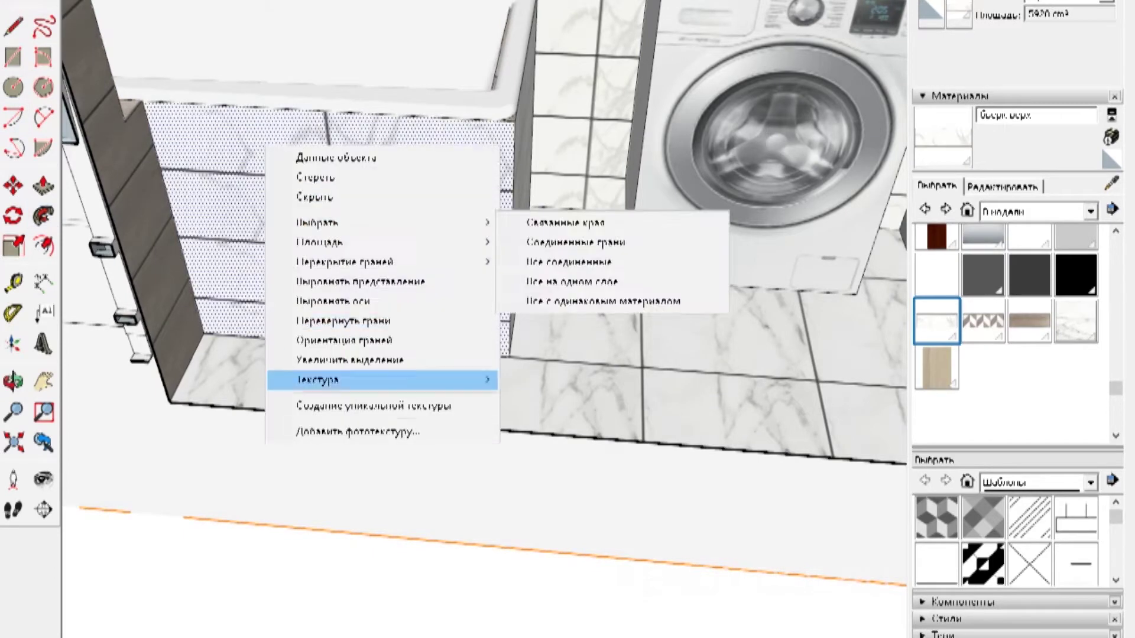
{"action": "left_click", "coordinate": [532, 379]}
{"action": "left_click_drag", "start_coordinate": [98, 151], "coordinate": [114, 146]}
{"action": "middle_click_drag", "start_coordinate": [473, 237], "coordinate": [638, 225]}
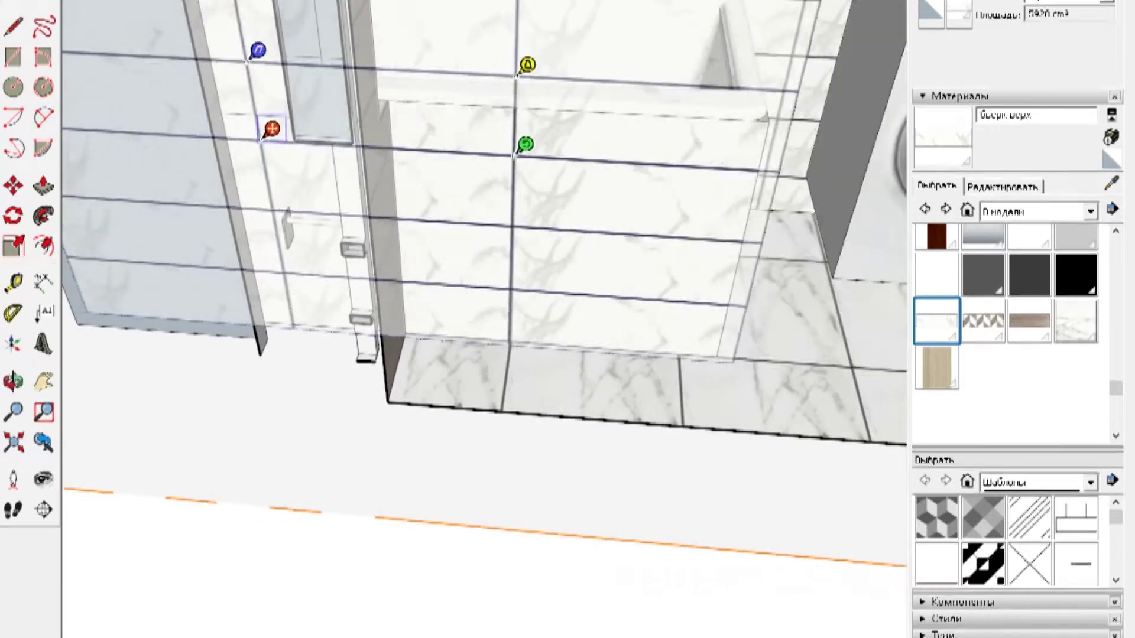
{"action": "key", "text": "Return"}
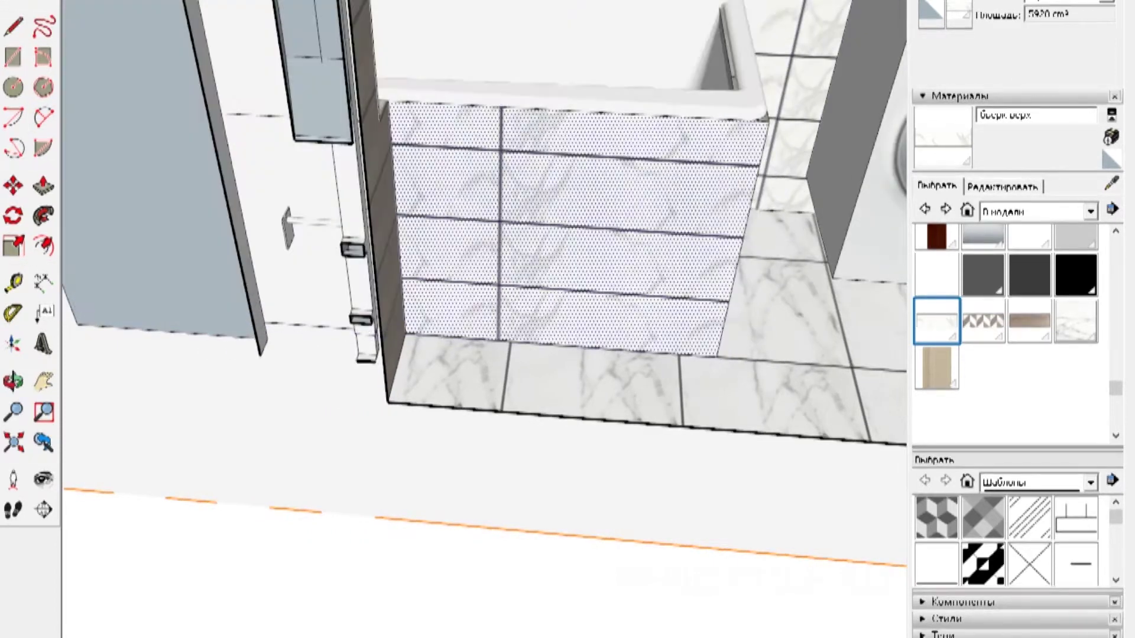
Reposition the marble tile texture on the bathtub box's end facing the washing machine so its joints match the front face.
{"action": "middle_click_drag", "start_coordinate": [567, 266], "coordinate": [169, 268], "text": "shift"}
{"action": "right_click", "coordinate": [343, 190]}
{"action": "key", "text": "Escape"}
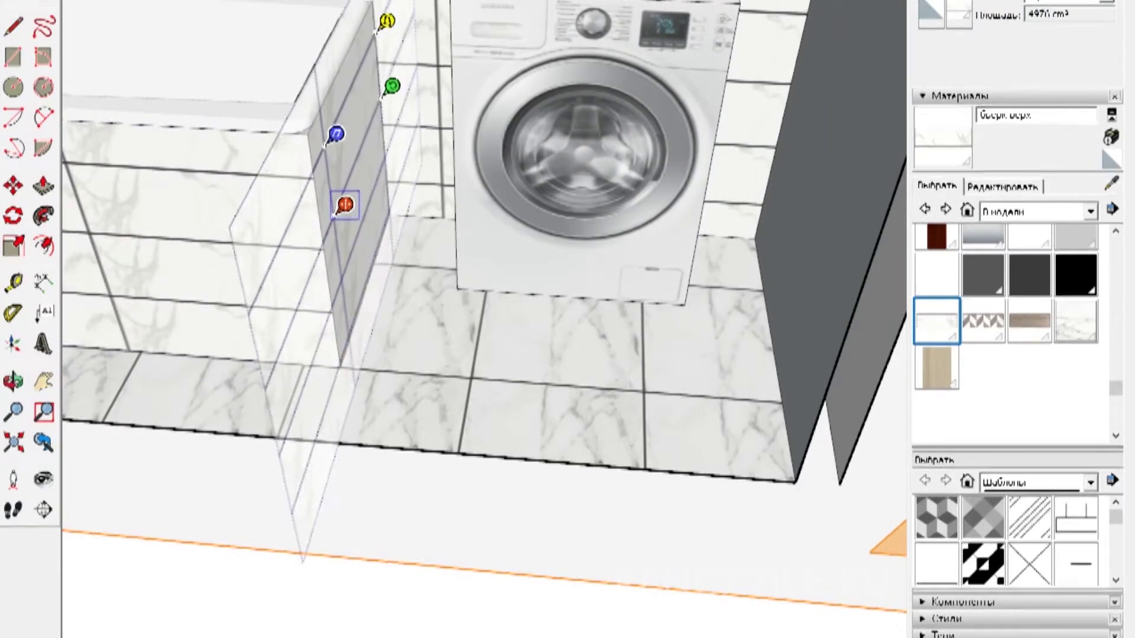
{"action": "left_click_drag", "start_coordinate": [335, 233], "coordinate": [319, 270]}
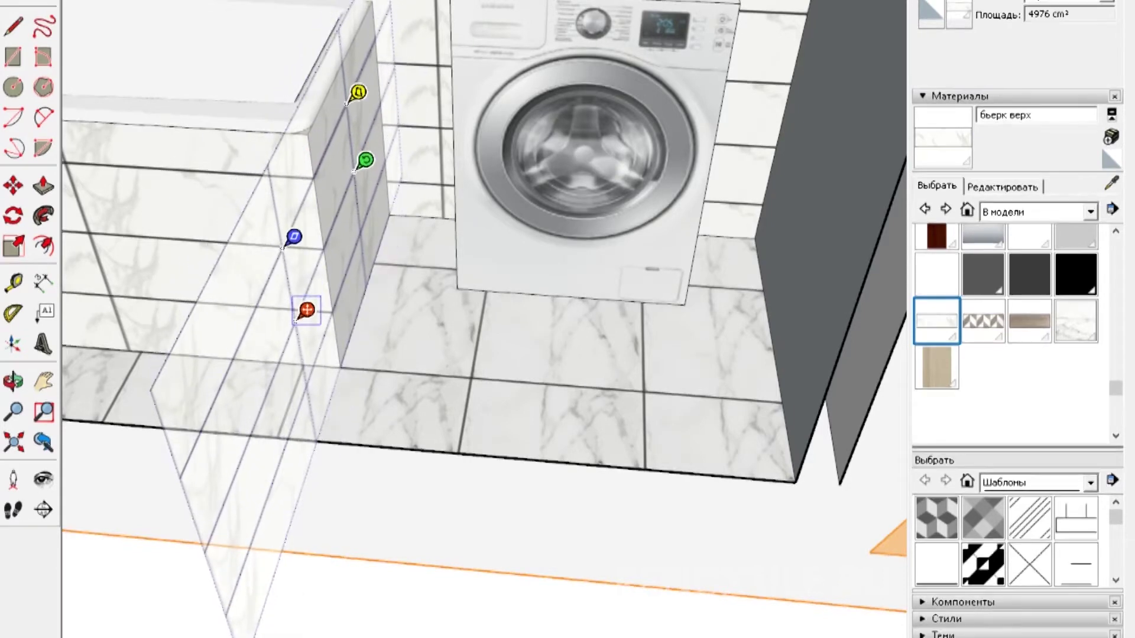
{"action": "key", "text": "Return"}
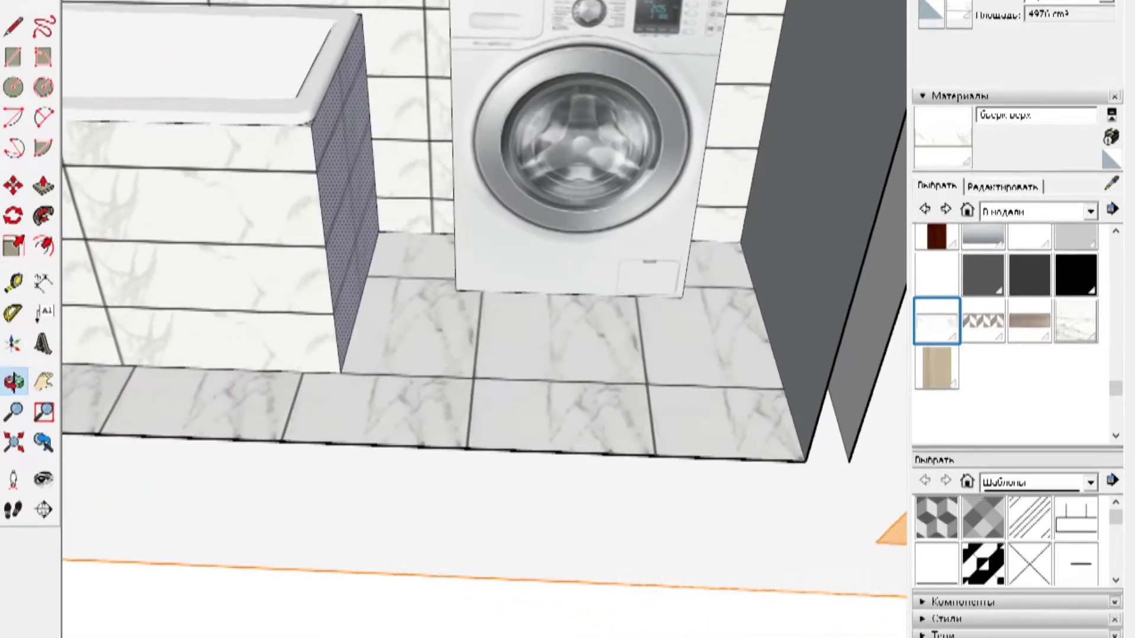
Reposition the marble tile texture on the wall behind the bathtub and washing machine so a full tile row starts at the floor.
{"action": "right_click", "coordinate": [381, 48]}
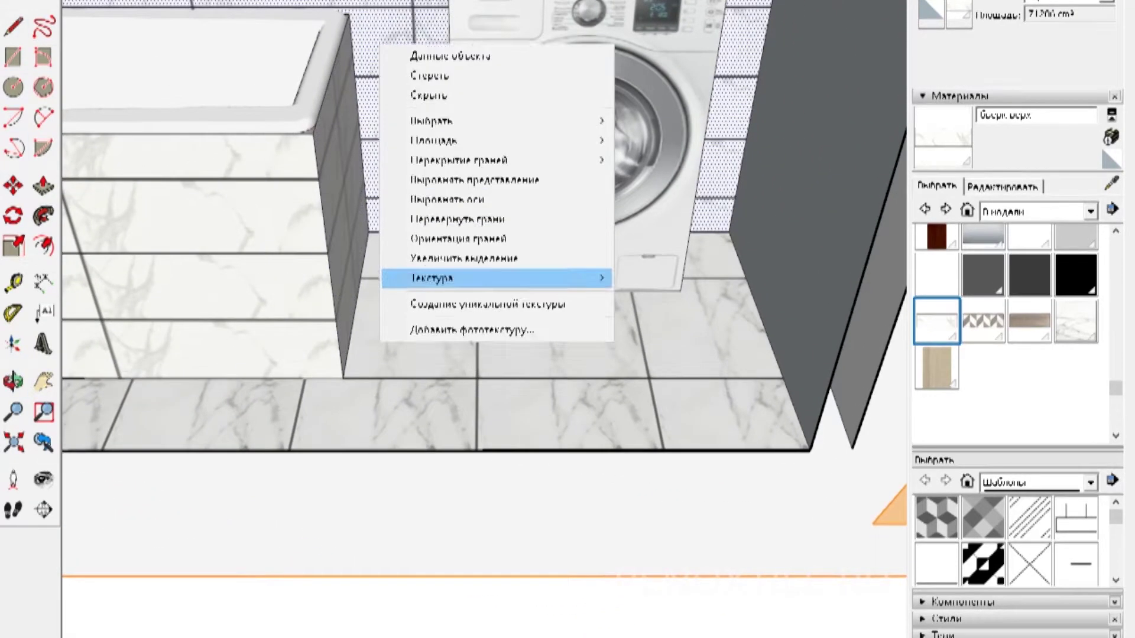
{"action": "left_click", "coordinate": [644, 278]}
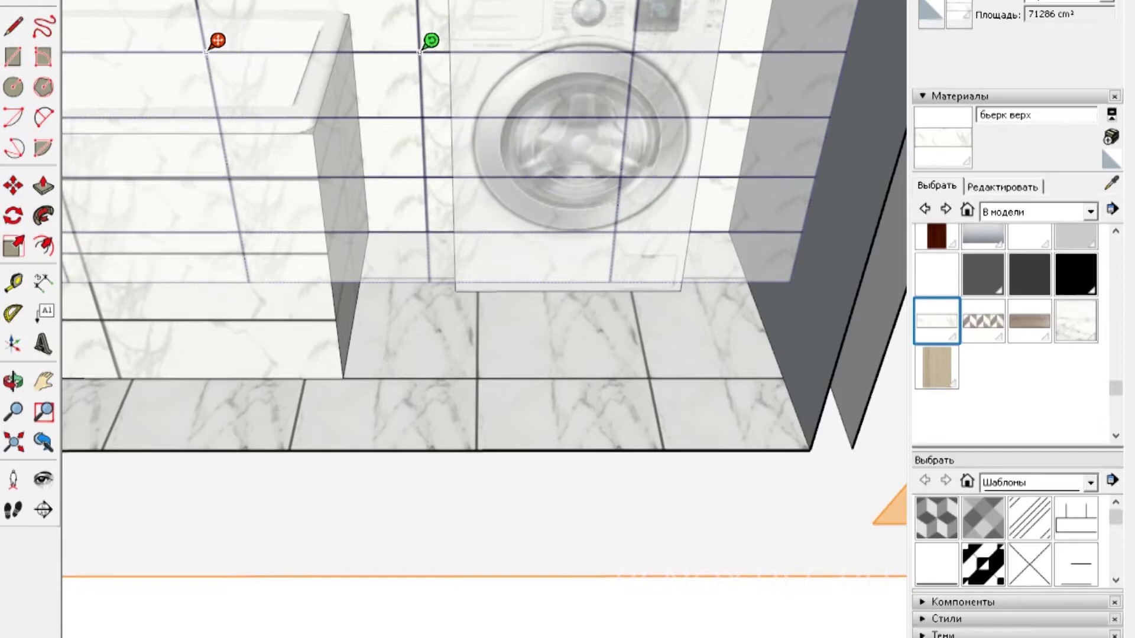
{"action": "key", "text": "Return"}
{"action": "middle_click_drag", "start_coordinate": [473, 295], "coordinate": [304, 198]}
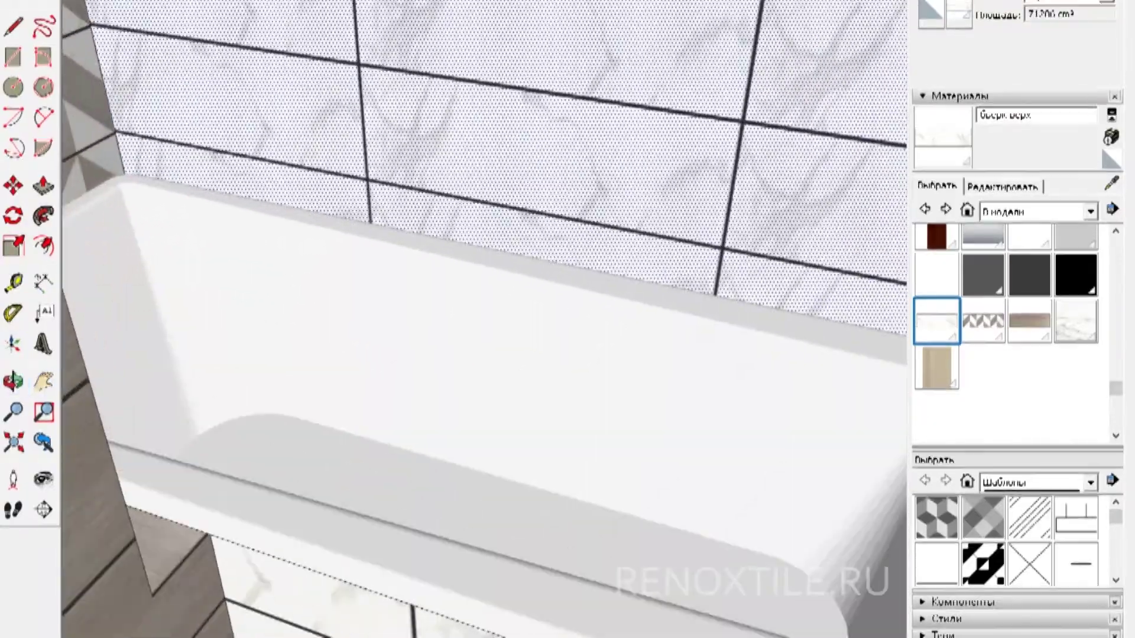
{"action": "right_click", "coordinate": [306, 106]}
{"action": "left_click", "coordinate": [573, 349]}
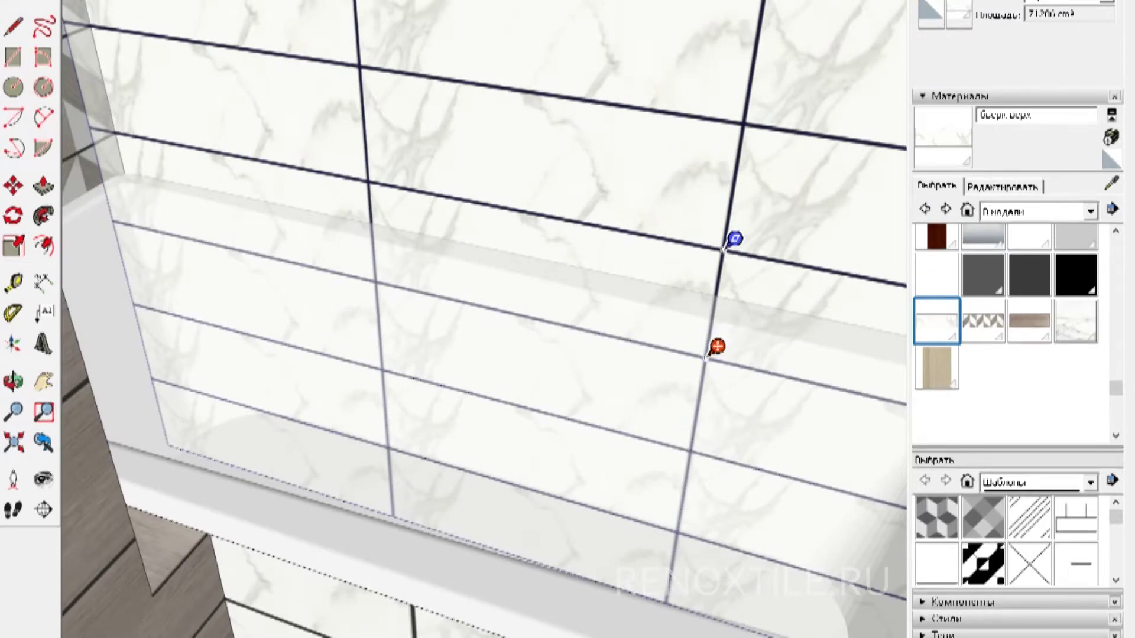
{"action": "key", "text": "Return"}
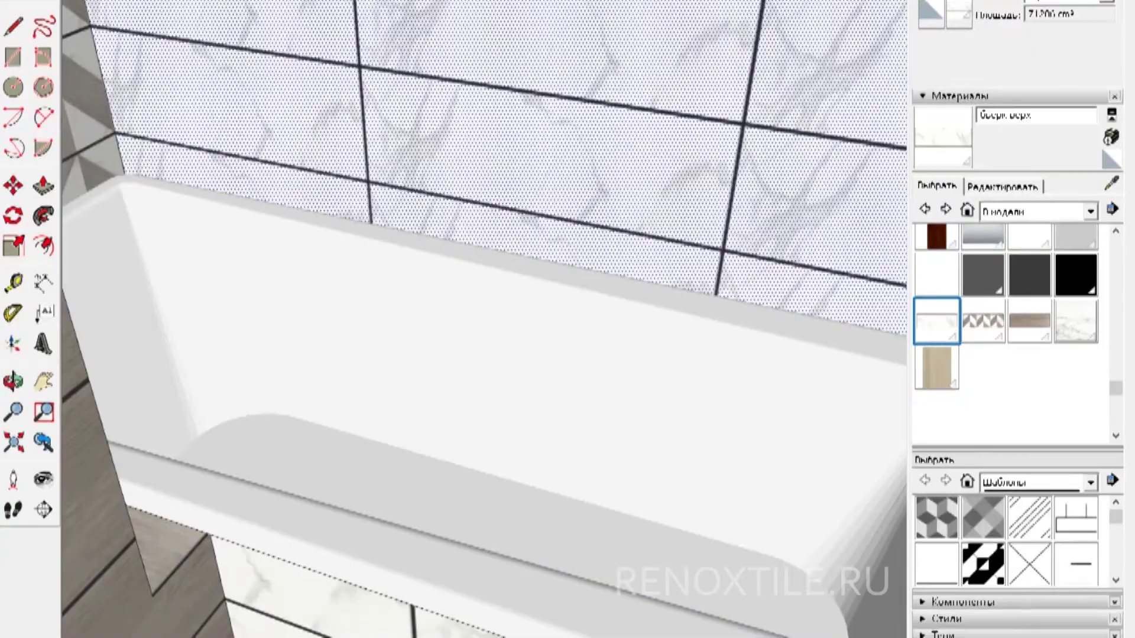
Apply the "бьерк низ" wood tile to the wall beside the washing machine and reposition the texture to align its joints.
{"action": "key", "text": "o"}
{"action": "left_click_drag", "start_coordinate": [449, 319], "coordinate": [508, 296]}
{"action": "middle_click_drag", "start_coordinate": [508, 296], "coordinate": [353, 249]}
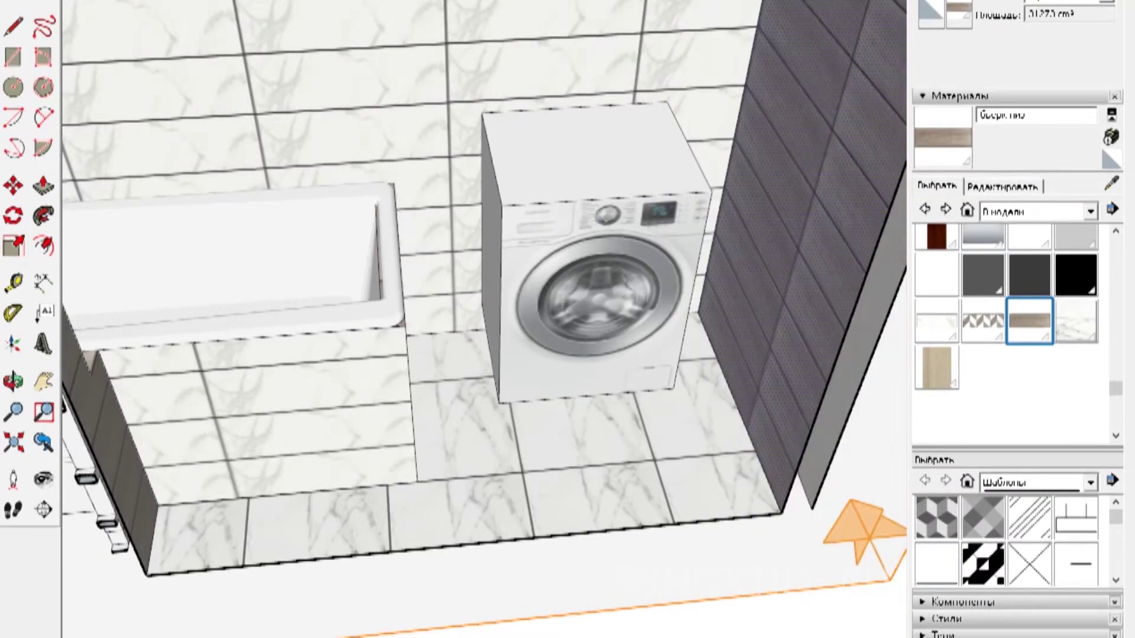
{"action": "scroll", "coordinate": [675, 385], "scroll_direction": "up", "scroll_amount": 5}
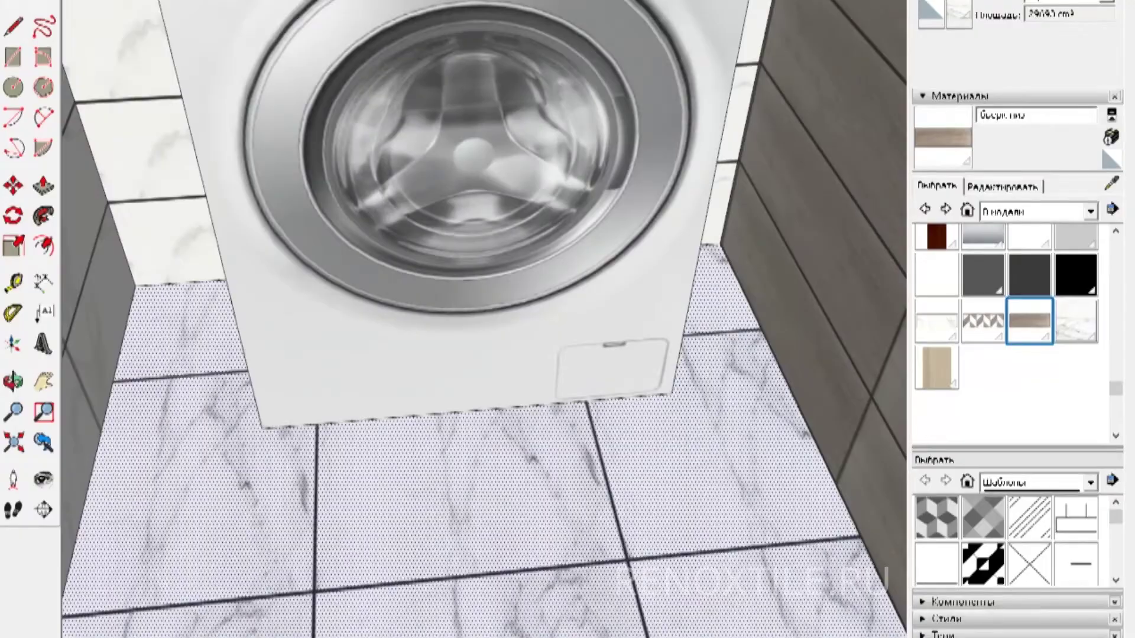
{"action": "scroll", "coordinate": [472, 319], "scroll_direction": "down", "scroll_amount": 2}
{"action": "middle_click_drag", "start_coordinate": [532, 177], "coordinate": [532, 216]}
{"action": "right_click", "coordinate": [794, 68]}
{"action": "left_click", "coordinate": [898, 57]}
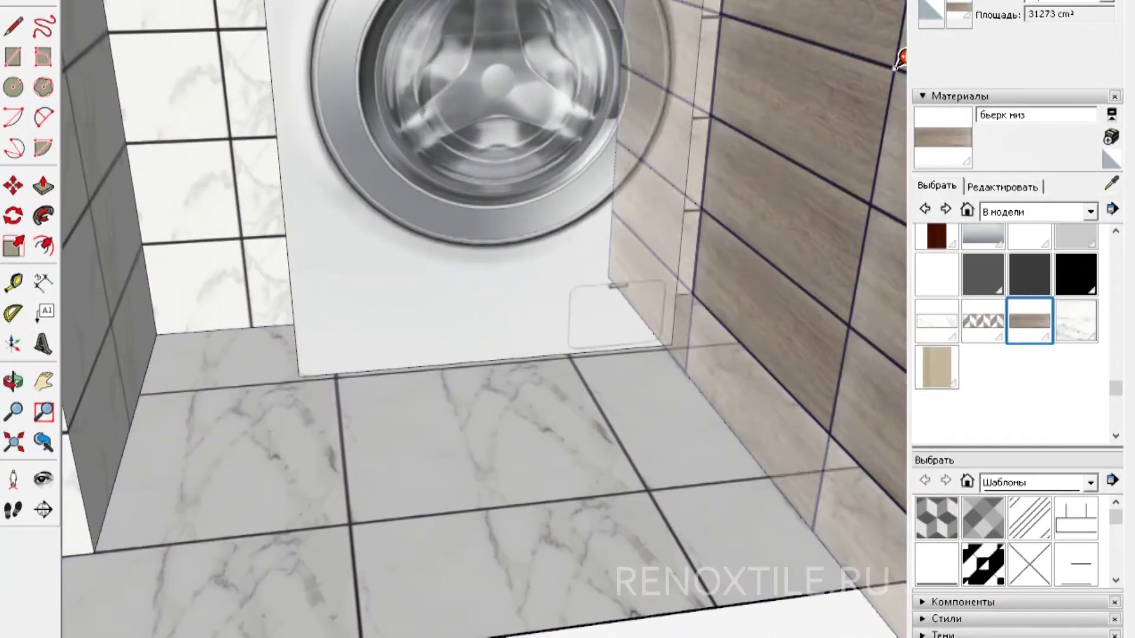
{"action": "left_click", "coordinate": [591, 449]}
{"action": "scroll", "coordinate": [745, 260], "scroll_direction": "up", "scroll_amount": 5}
{"action": "scroll", "coordinate": [692, 292], "scroll_direction": "down", "scroll_amount": 6}
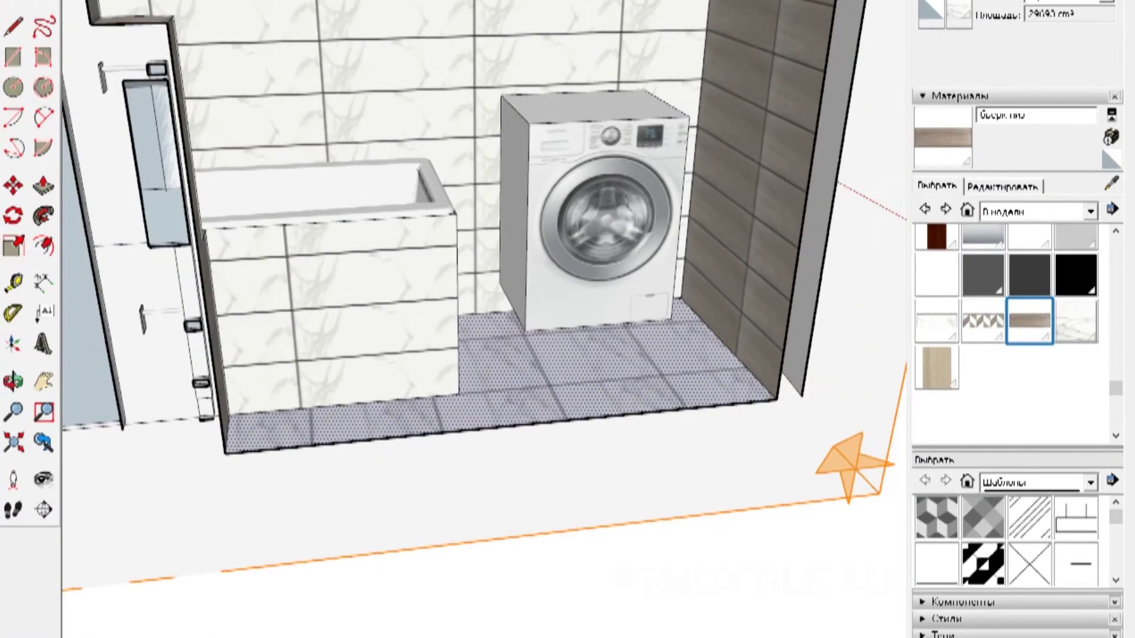
Clear the selection, turn off the section cut and switch to the standard top view.
{"action": "key", "text": "ctrl+t"}
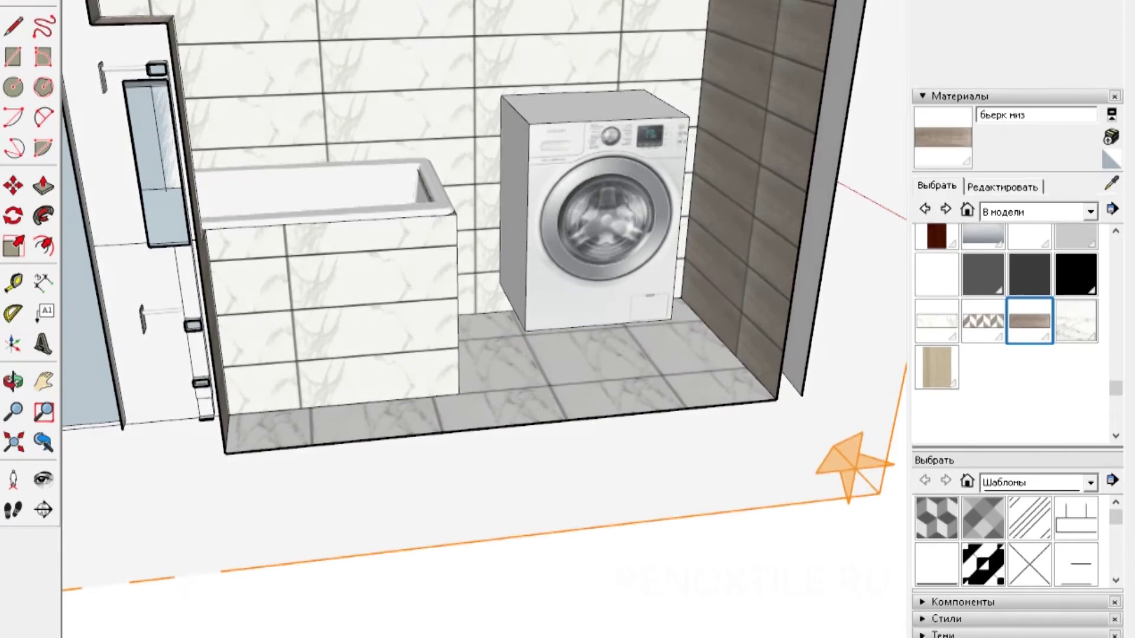
{"action": "right_click", "coordinate": [834, 463]}
{"action": "left_click", "coordinate": [886, 579]}
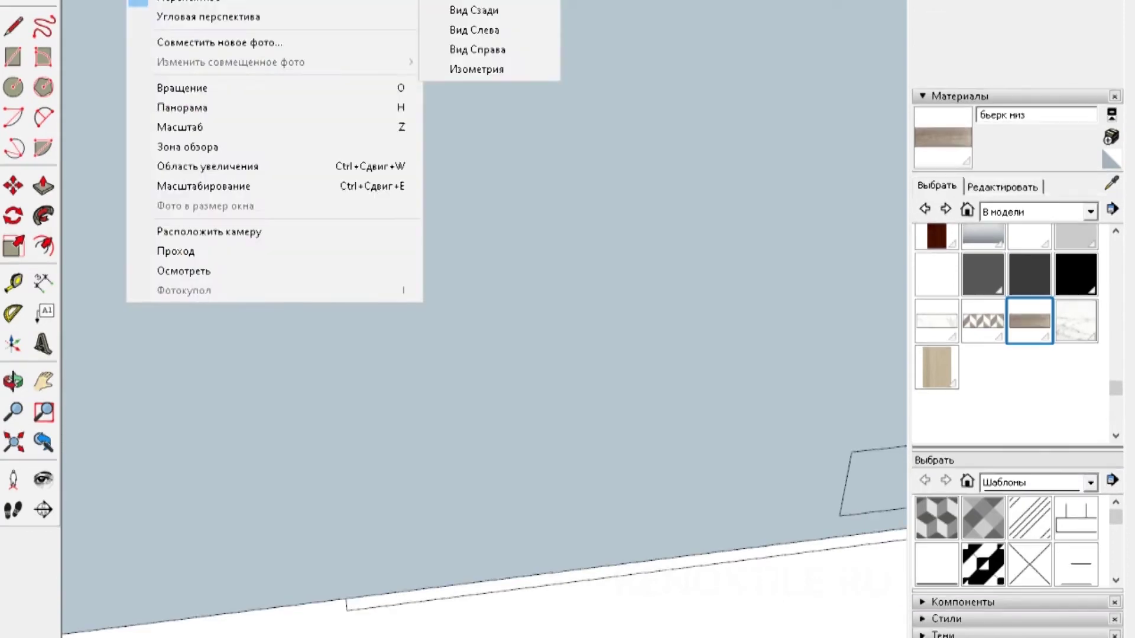
{"action": "key", "text": "Return"}
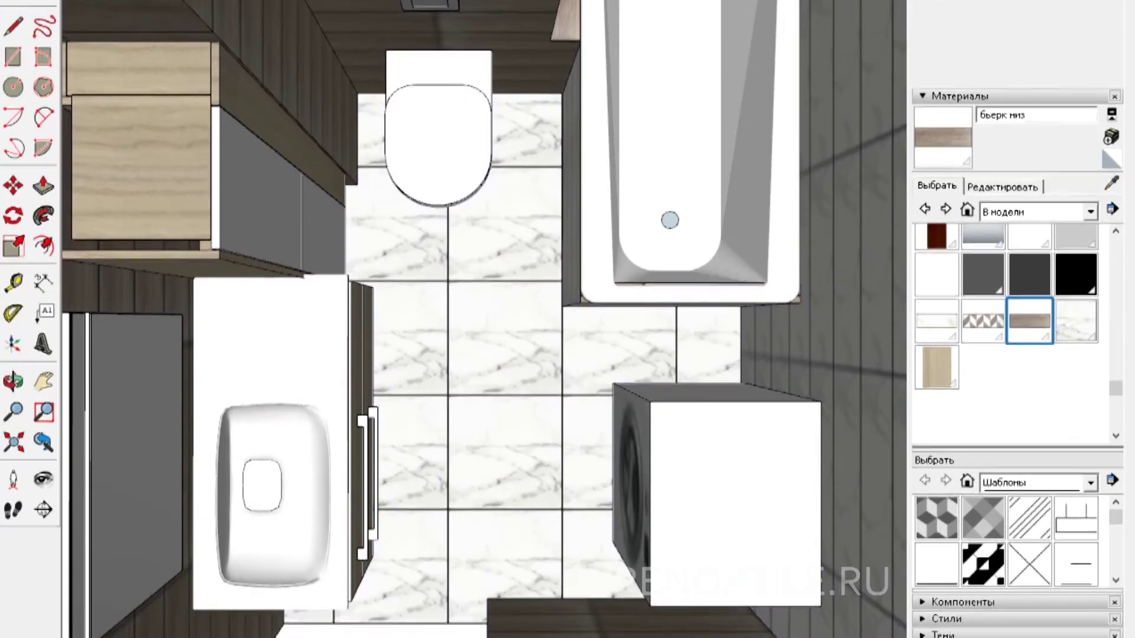
Examine the tiling around the toilet and the bathtub box up close, and return to the top view.
{"action": "key", "text": "o"}
{"action": "left_click_drag", "start_coordinate": [485, 319], "coordinate": [540, 351]}
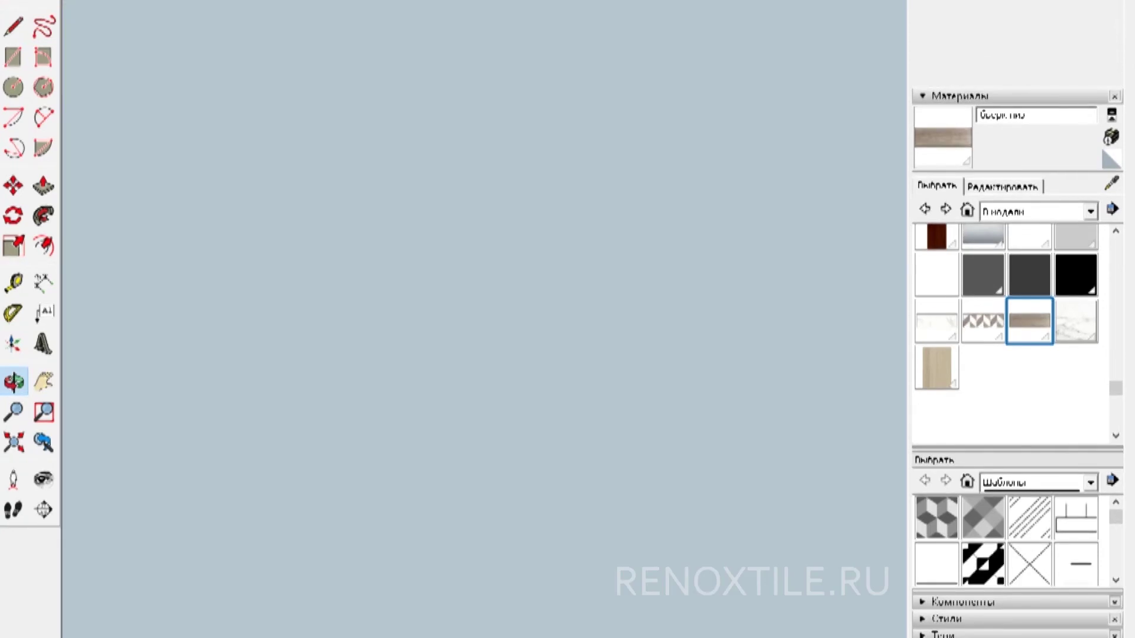
{"action": "left_click", "coordinate": [142, 2]}
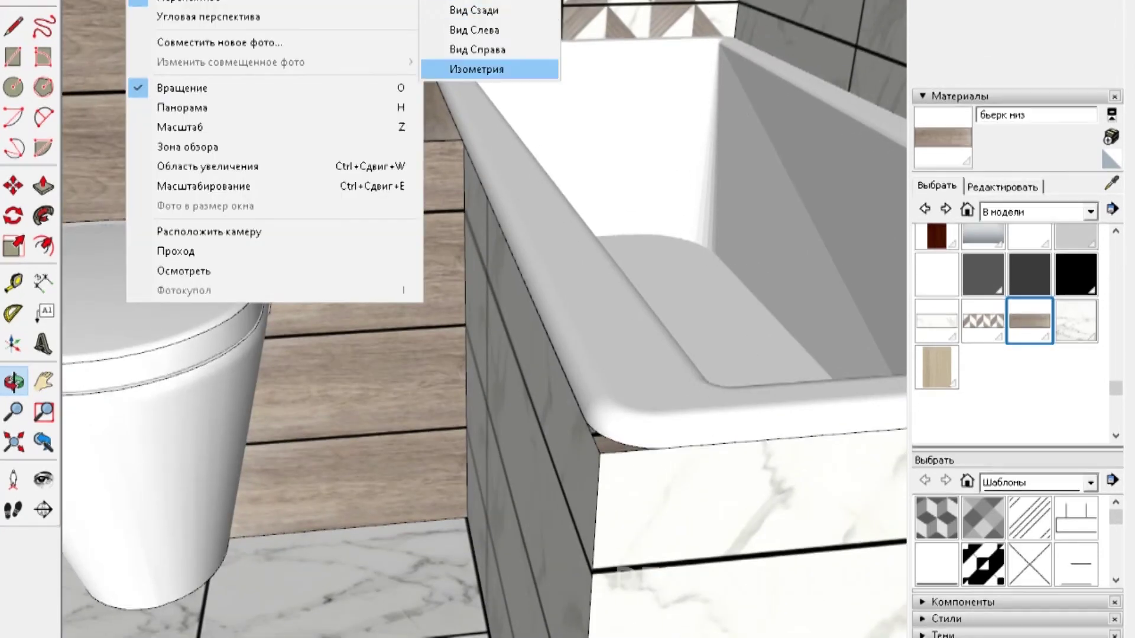
{"action": "left_click", "coordinate": [182, 107]}
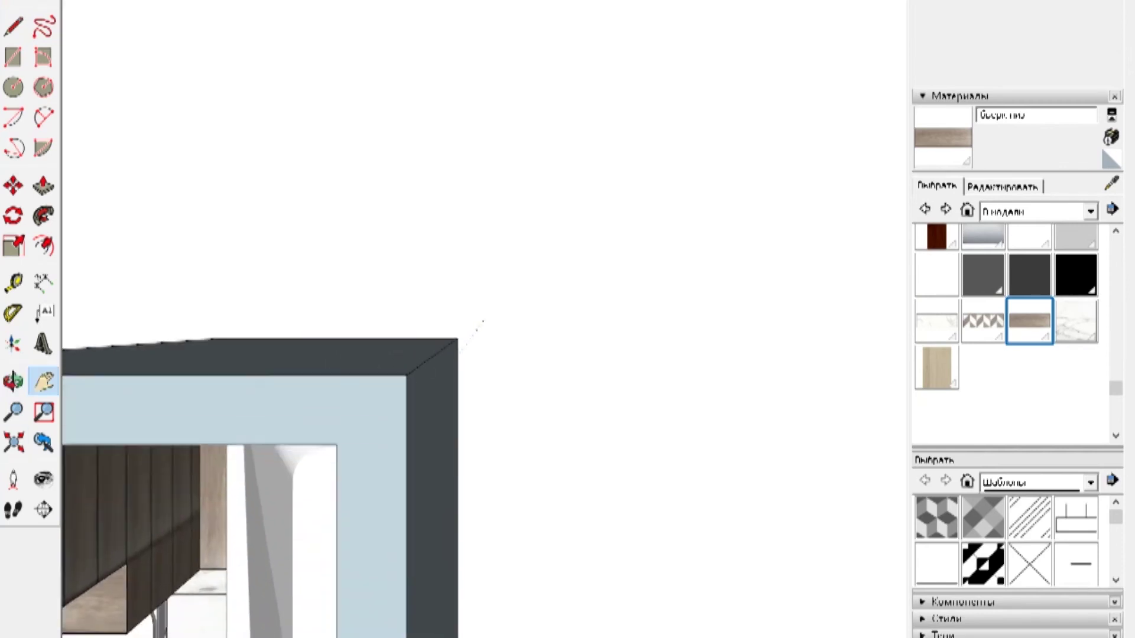